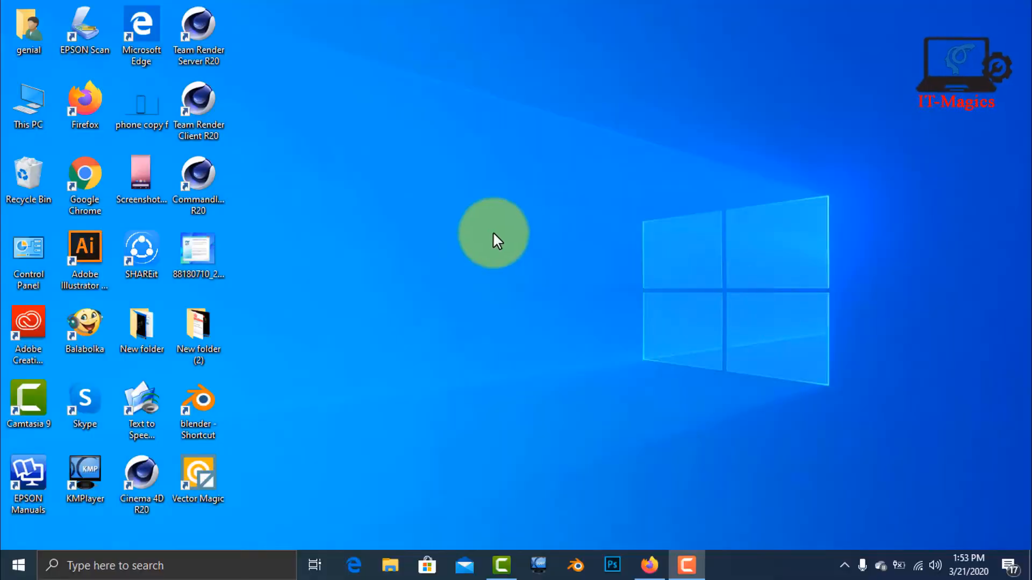
Open the format settings for the I Pictures (L:) drive in This PC and restore the device defaults.
{"action": "double_click", "coordinate": [31, 105]}
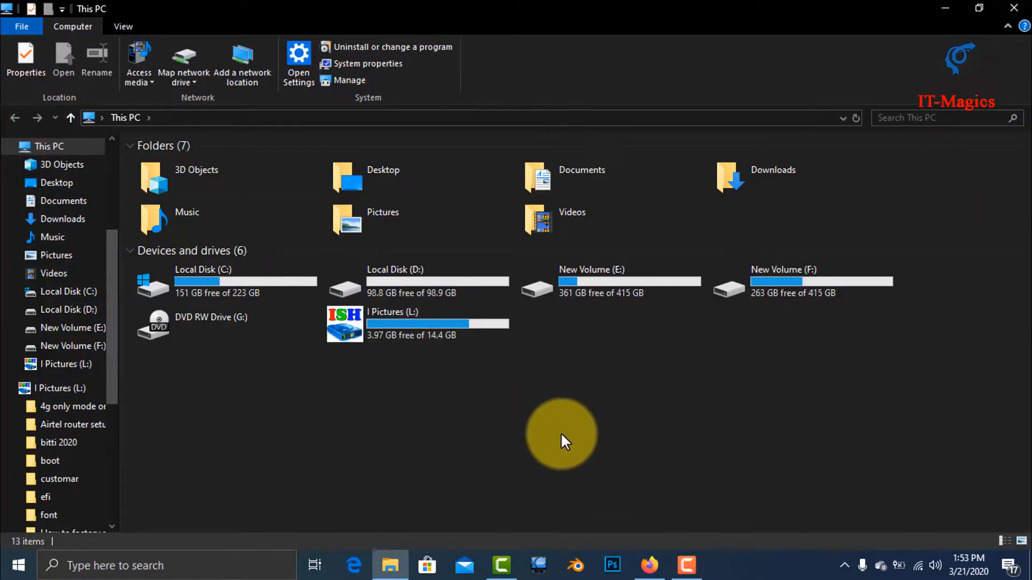
{"action": "right_click", "coordinate": [387, 318]}
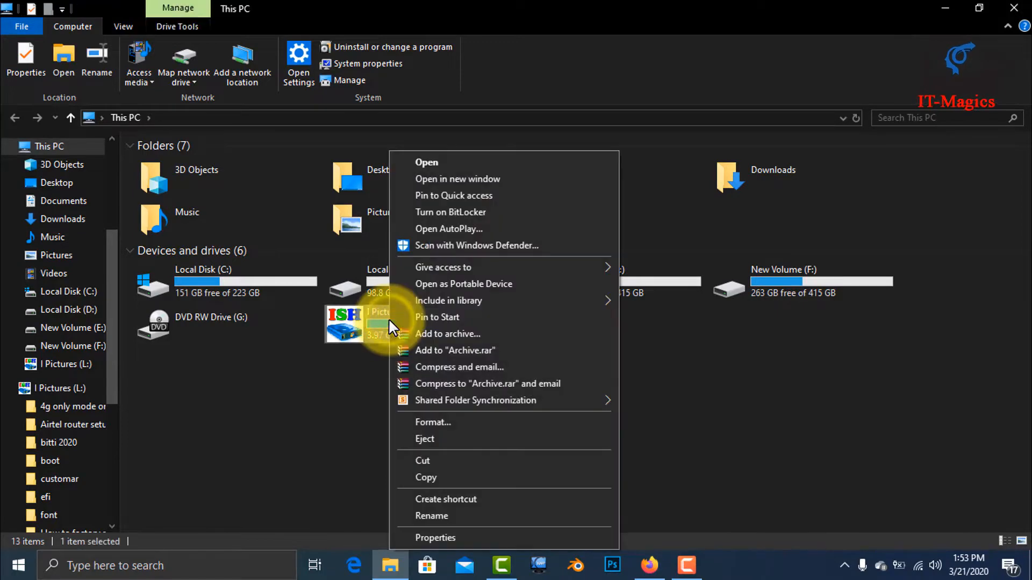
{"action": "left_click", "coordinate": [457, 423]}
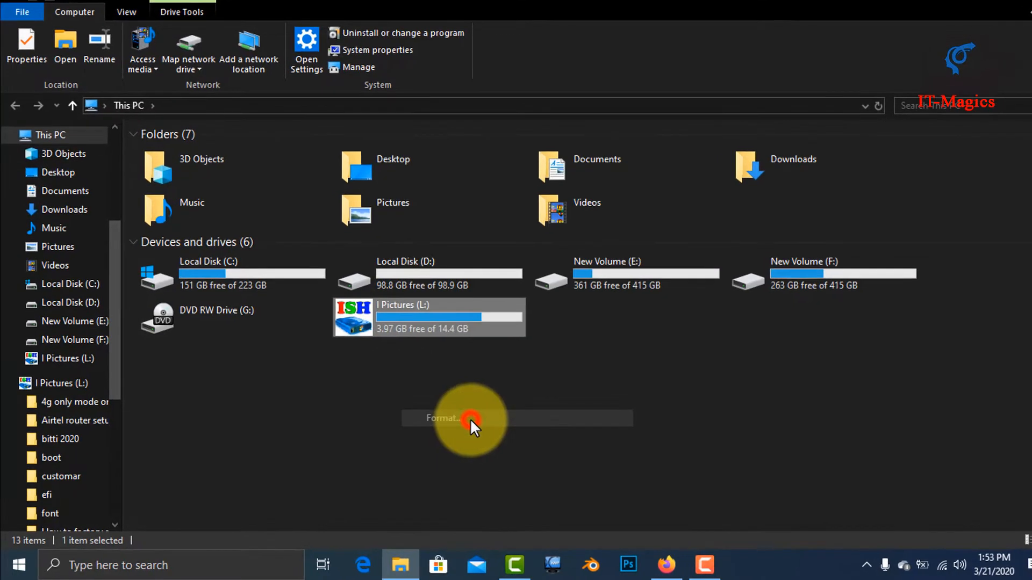
{"action": "left_click", "coordinate": [192, 275]}
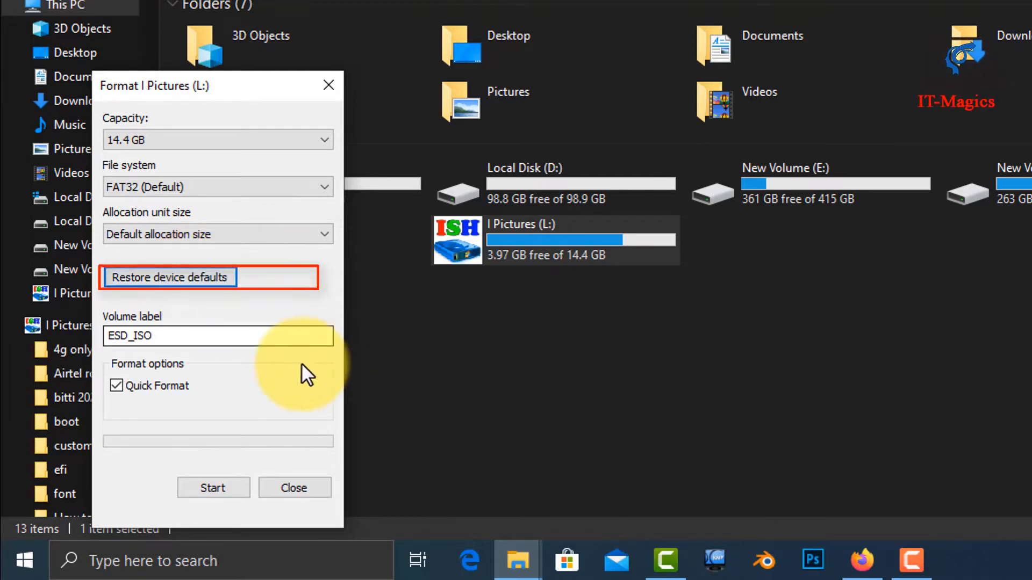
{"action": "left_click", "coordinate": [234, 228]}
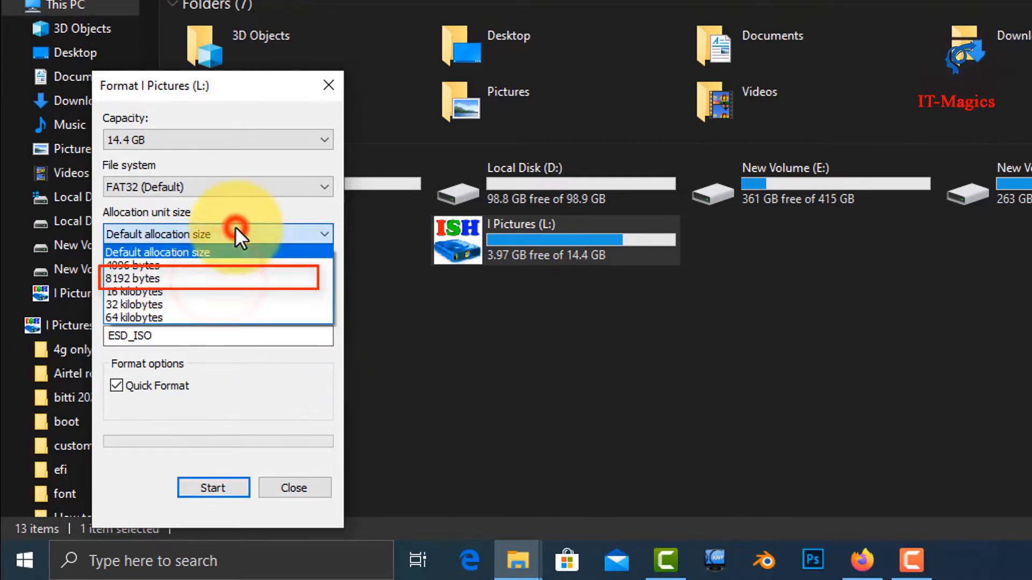
{"action": "left_click", "coordinate": [234, 228]}
{"action": "left_click", "coordinate": [216, 275]}
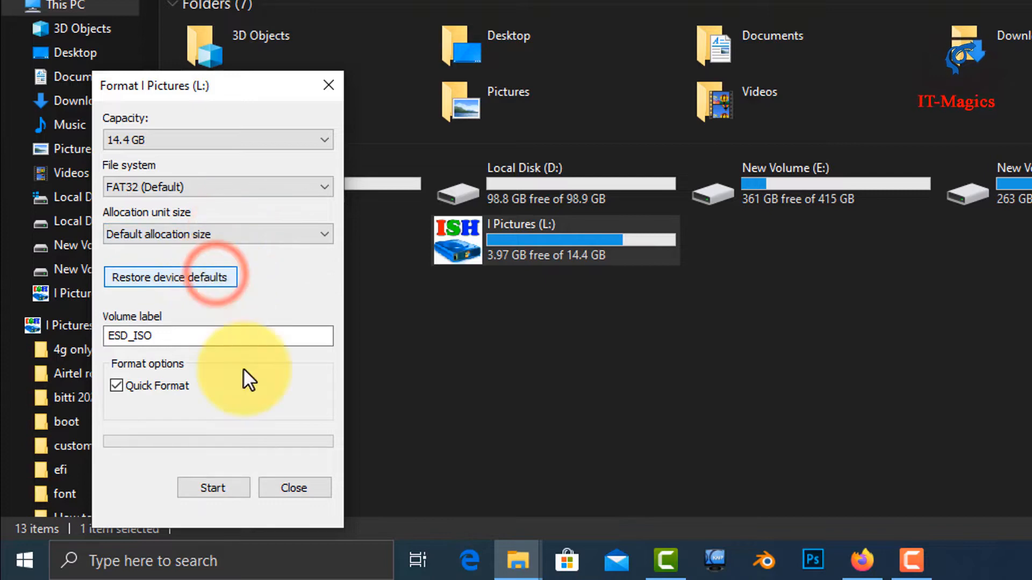
Quick-format the L: drive with the label ESD_ISO, accepting the data-loss and drive-in-use warnings, and close the format settings and minimize This PC.
{"action": "left_click", "coordinate": [220, 486]}
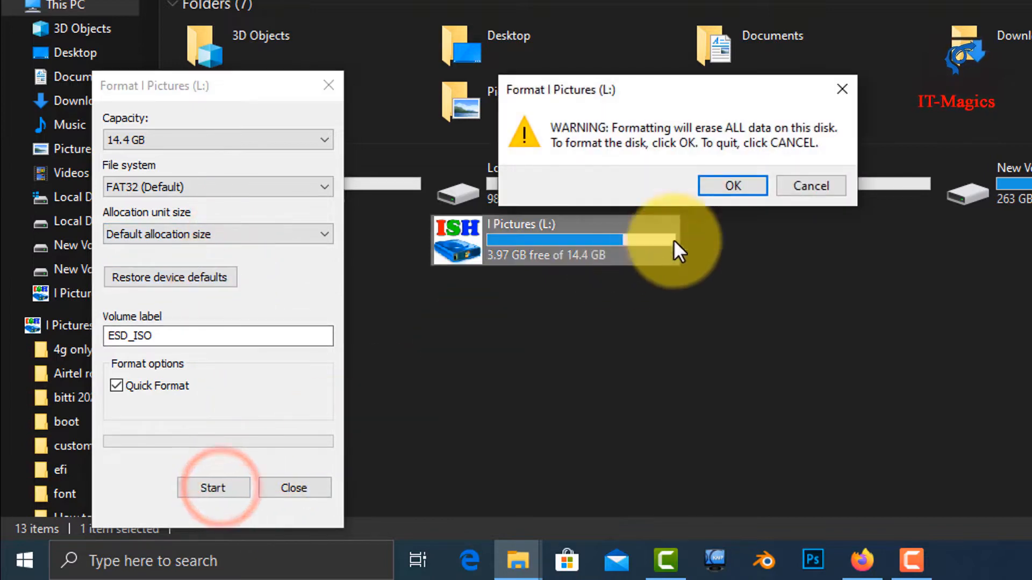
{"action": "left_click", "coordinate": [743, 188]}
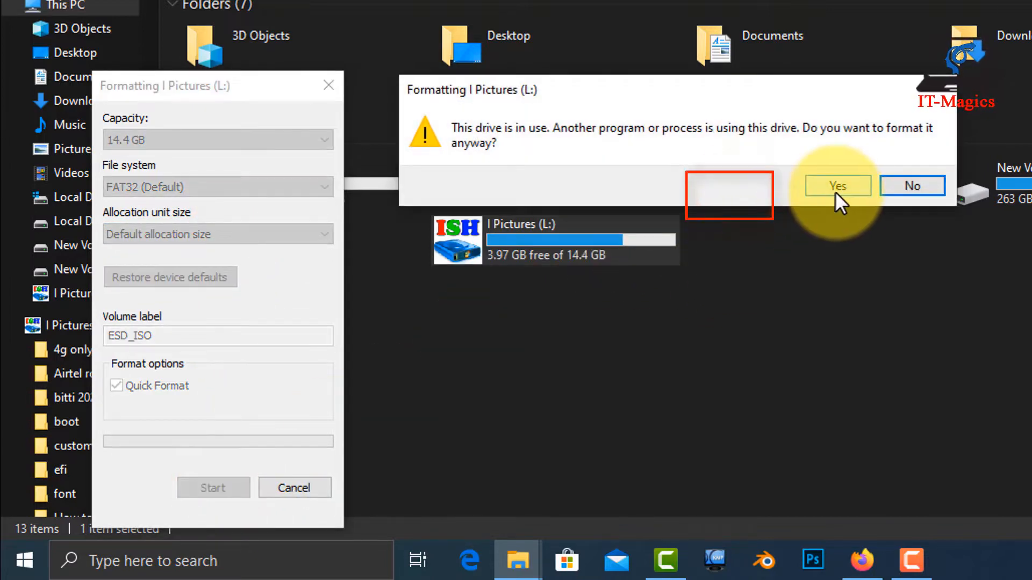
{"action": "left_click", "coordinate": [834, 190]}
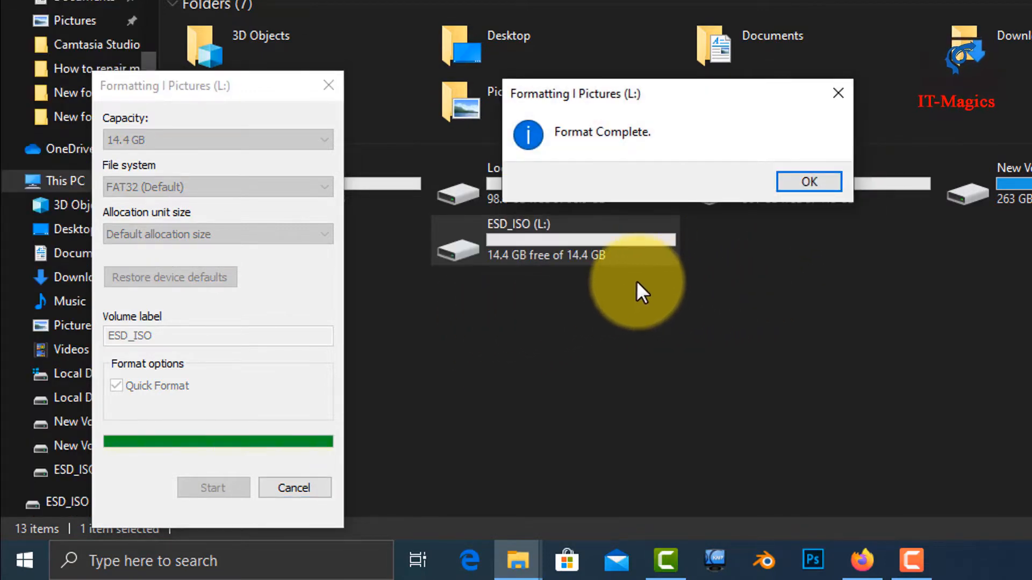
{"action": "left_click", "coordinate": [788, 182]}
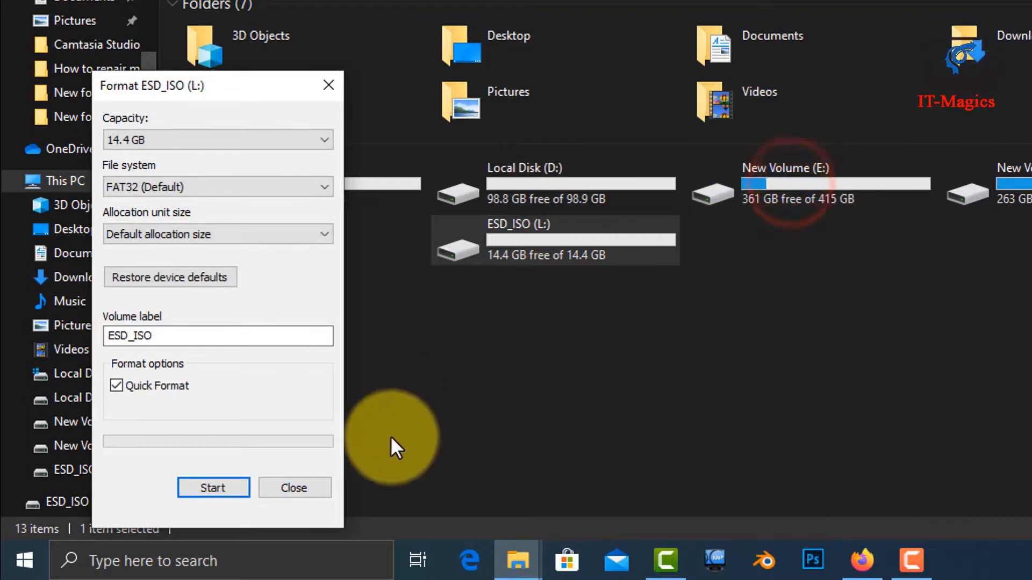
{"action": "left_click", "coordinate": [293, 488]}
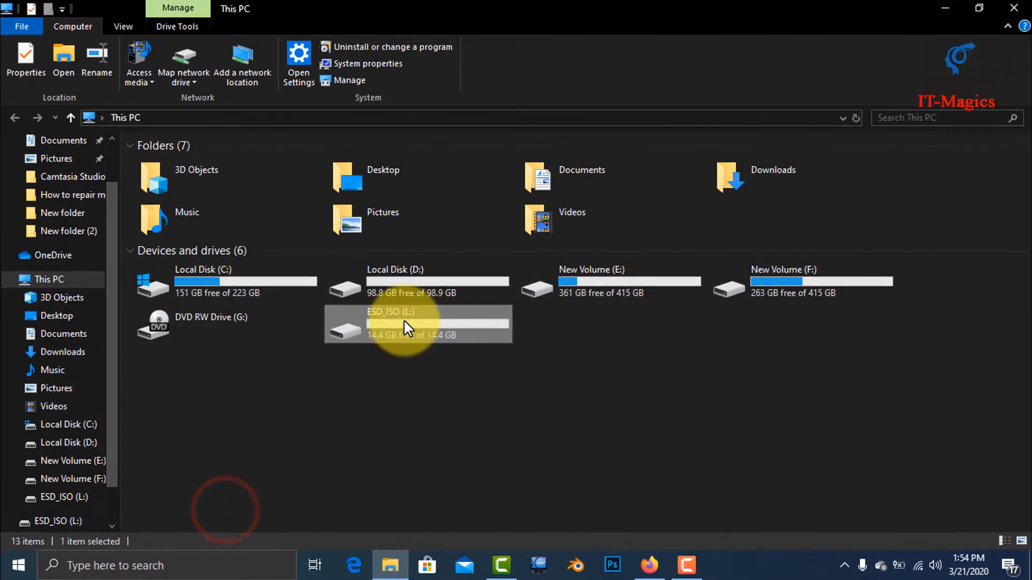
{"action": "left_click", "coordinate": [431, 383]}
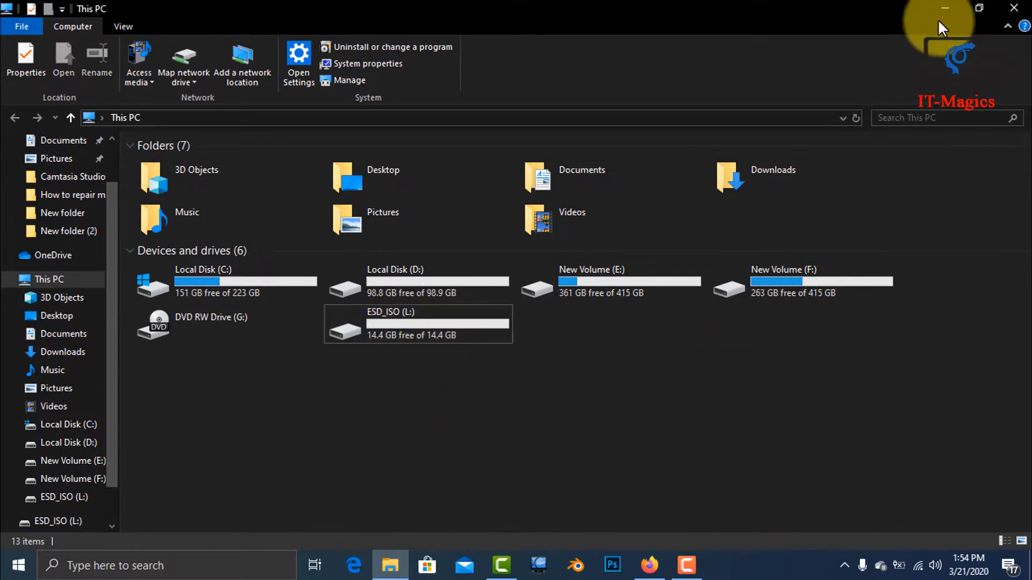
{"action": "left_click", "coordinate": [946, 7]}
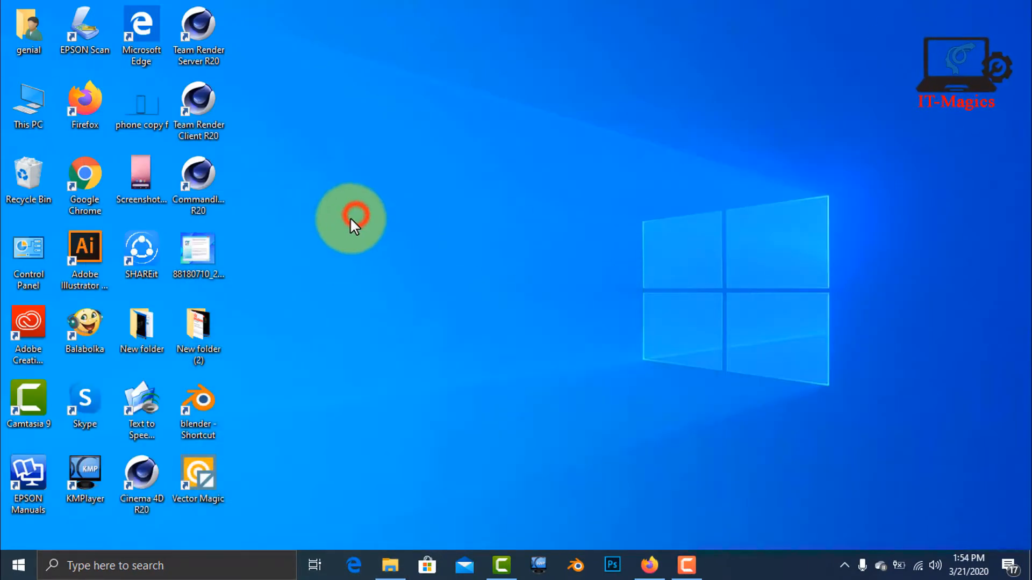
Switch to Google Chrome and search Google for "windows 10 usb bootable".
{"action": "double_click", "coordinate": [83, 180]}
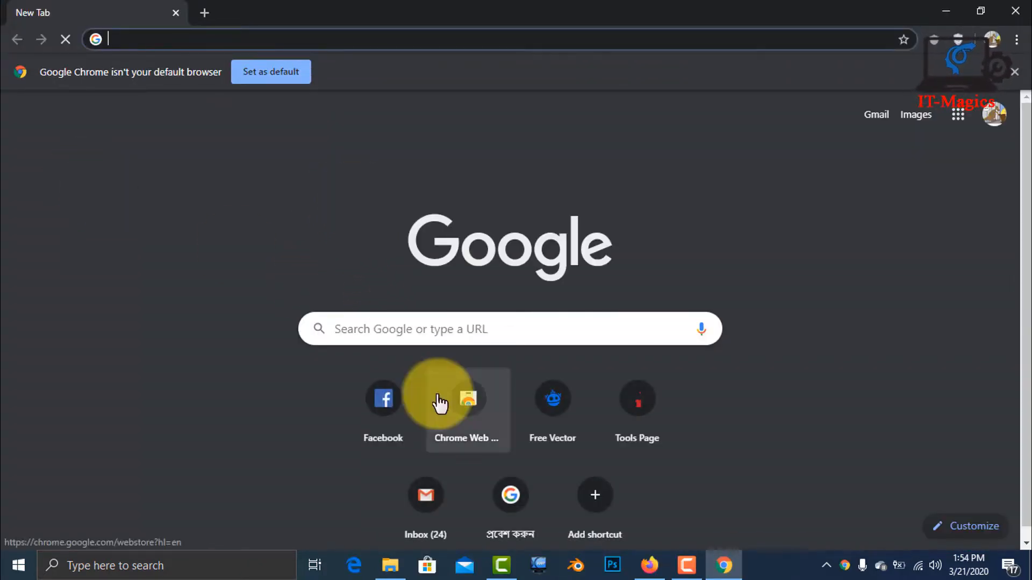
{"action": "left_click", "coordinate": [418, 337]}
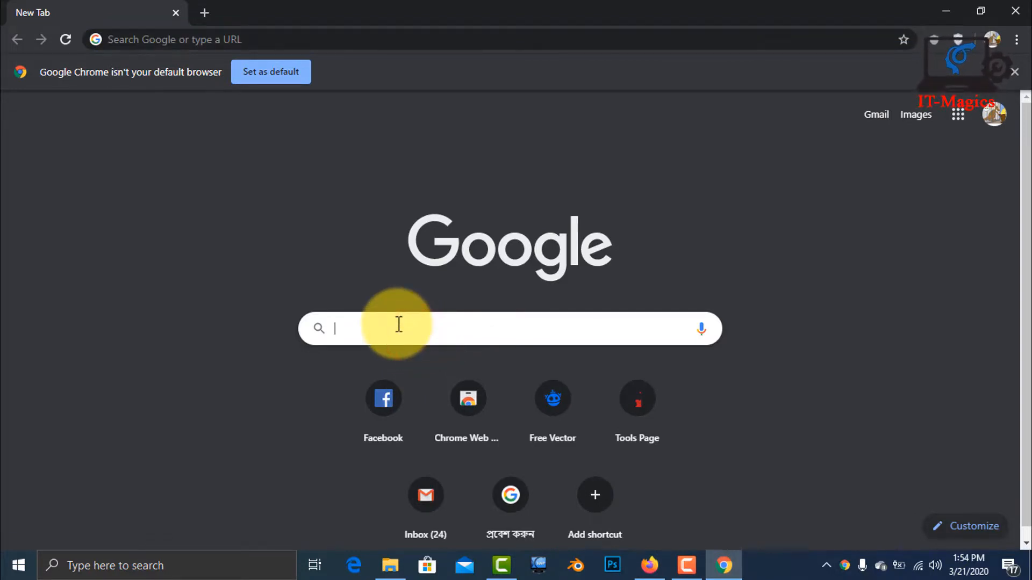
{"action": "type", "text": "wind"}
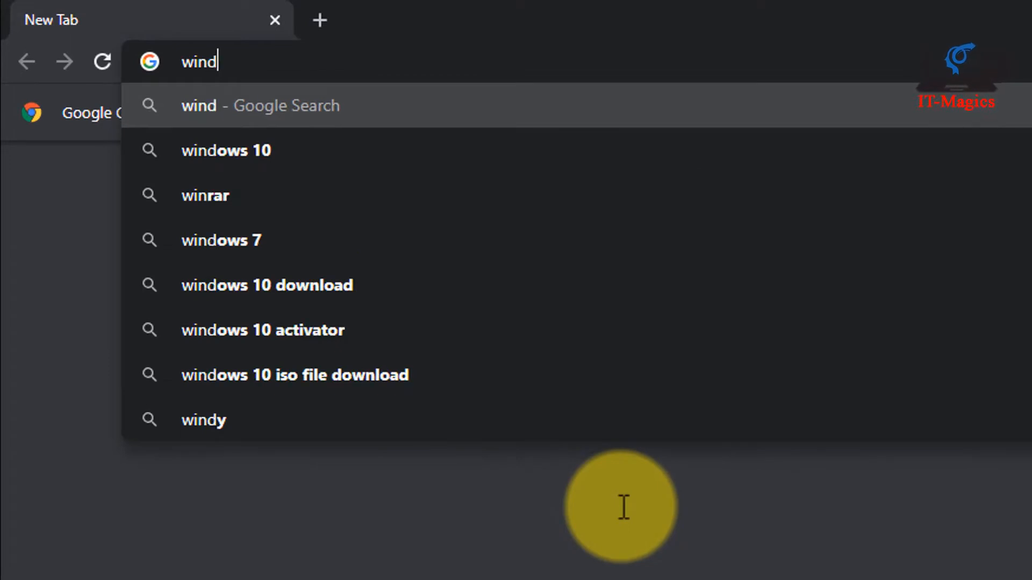
{"action": "type", "text": "ows 1"}
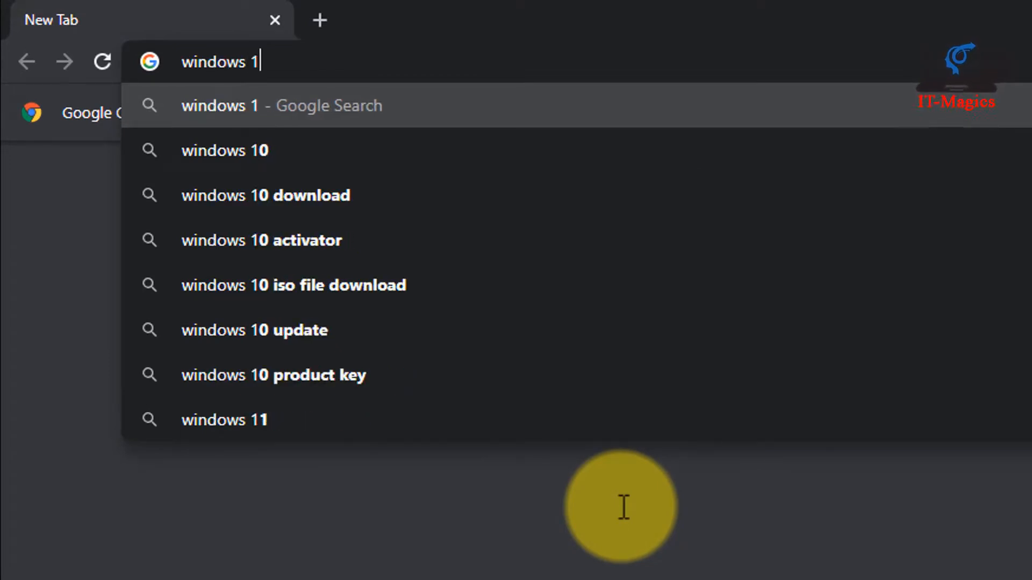
{"action": "type", "text": "0 usb"}
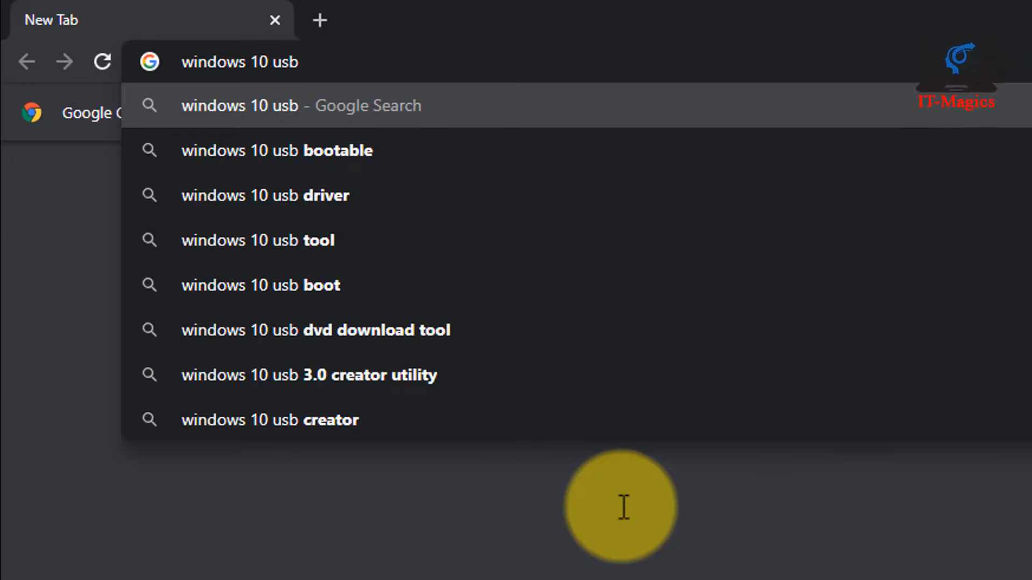
{"action": "left_click", "coordinate": [416, 149]}
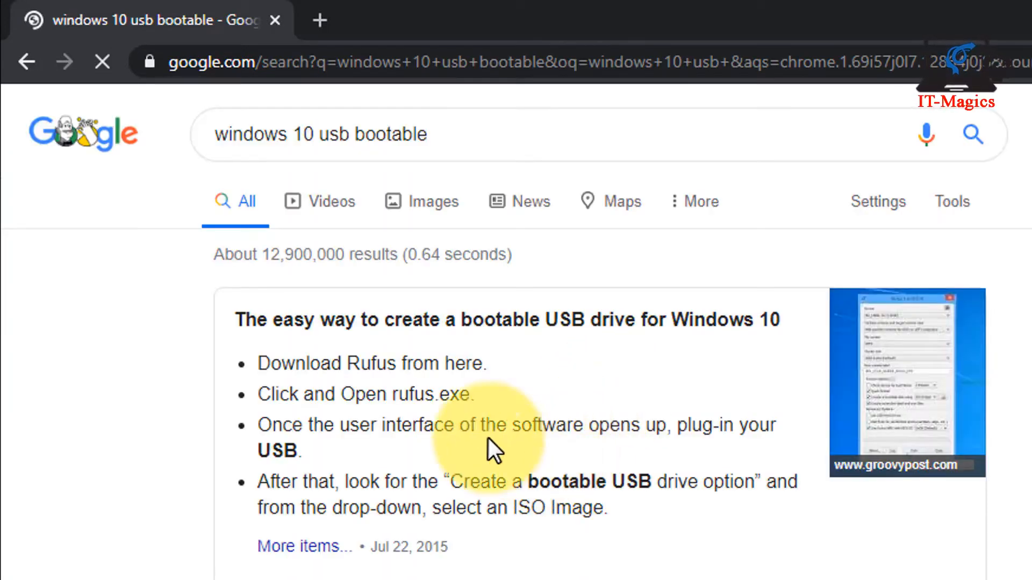
Open Microsoft's "Download Windows 10 Disc Image (ISO File)" page from the search results.
{"action": "scroll", "coordinate": [340, 389], "scroll_direction": "down", "scroll_amount": 2}
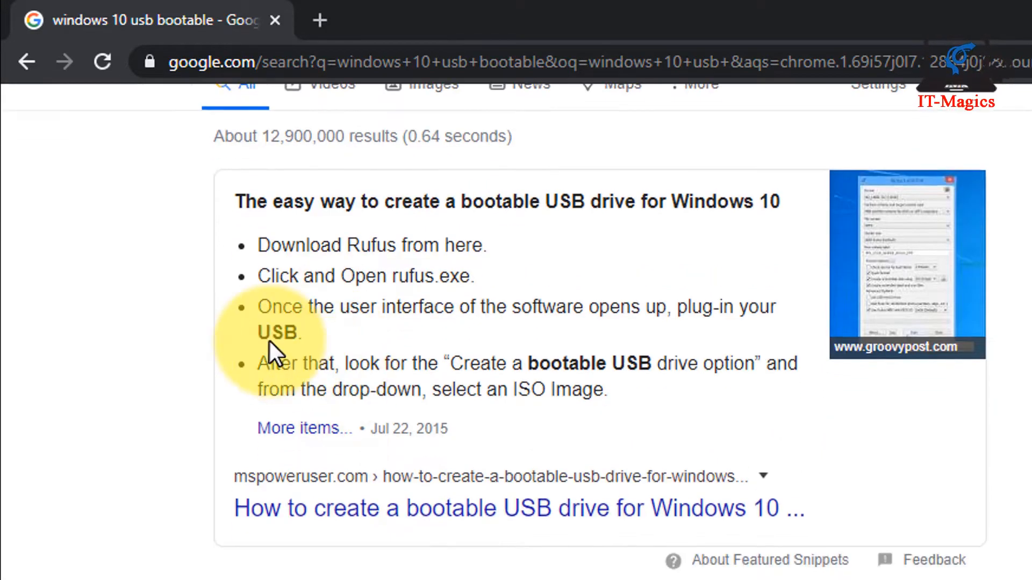
{"action": "scroll", "coordinate": [302, 304], "scroll_direction": "up", "scroll_amount": 2}
{"action": "scroll", "coordinate": [389, 482], "scroll_direction": "down", "scroll_amount": 5}
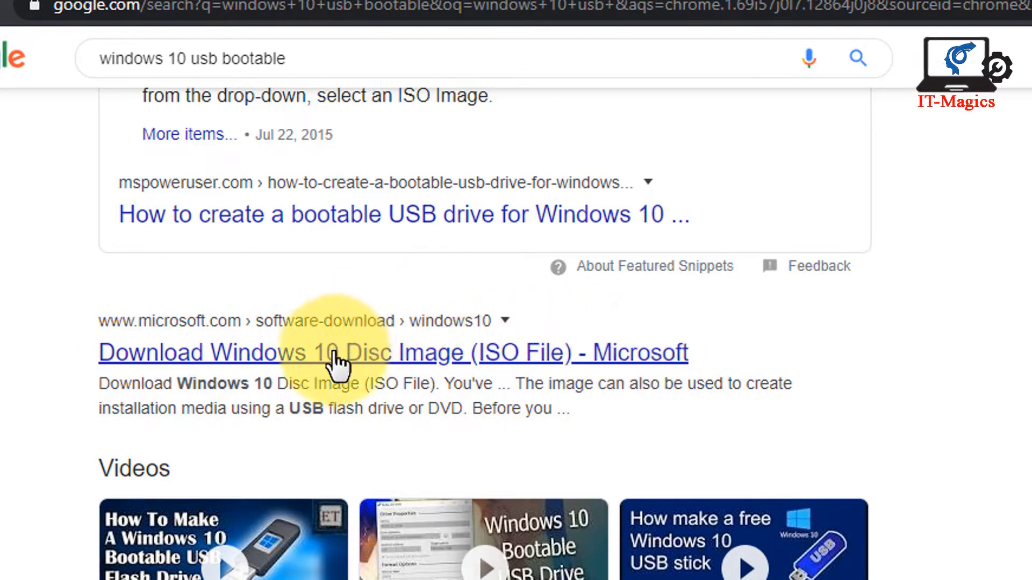
{"action": "left_click", "coordinate": [372, 357]}
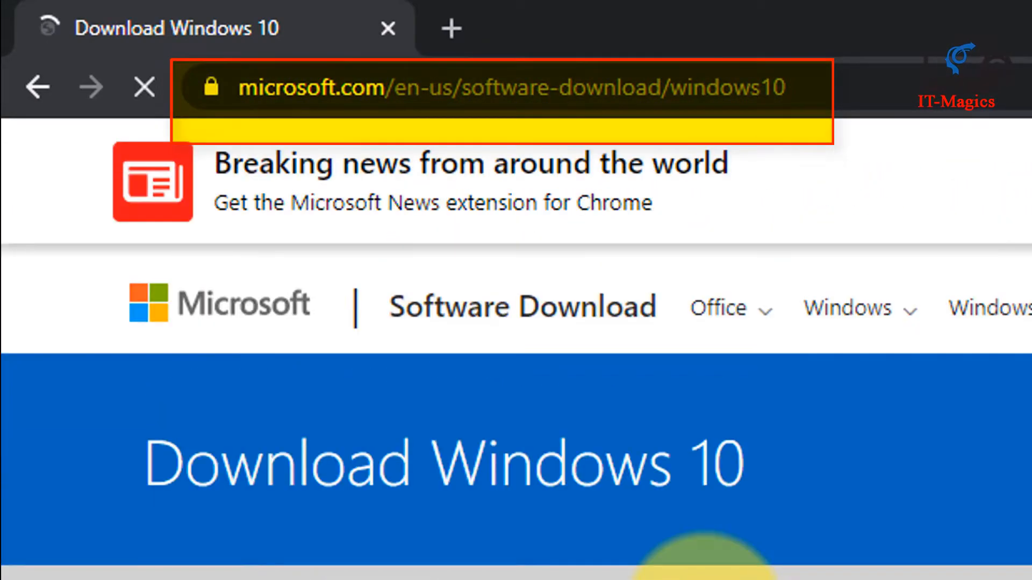
Download the media creation tool offered under "Create Windows 10 installation media" on the Microsoft page.
{"action": "scroll", "coordinate": [787, 553], "scroll_direction": "down", "scroll_amount": 8}
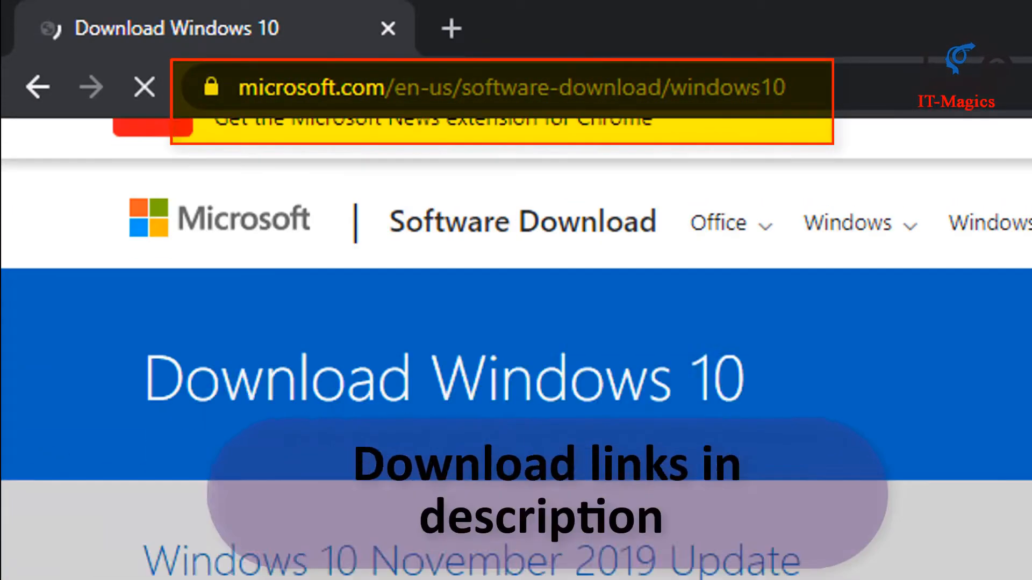
{"action": "scroll", "coordinate": [788, 554], "scroll_direction": "down", "scroll_amount": 10}
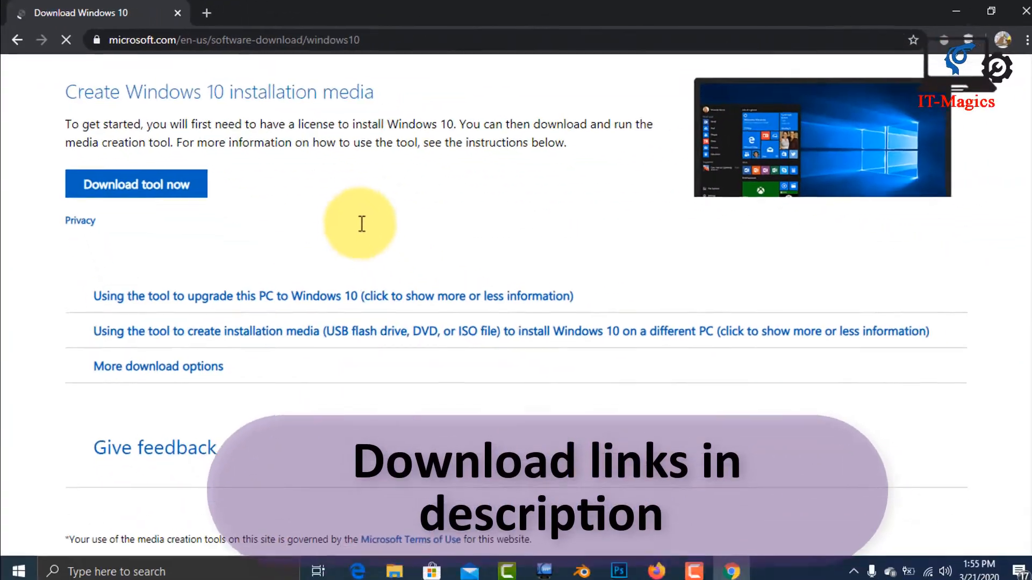
{"action": "scroll", "coordinate": [358, 229], "scroll_direction": "up", "scroll_amount": 15}
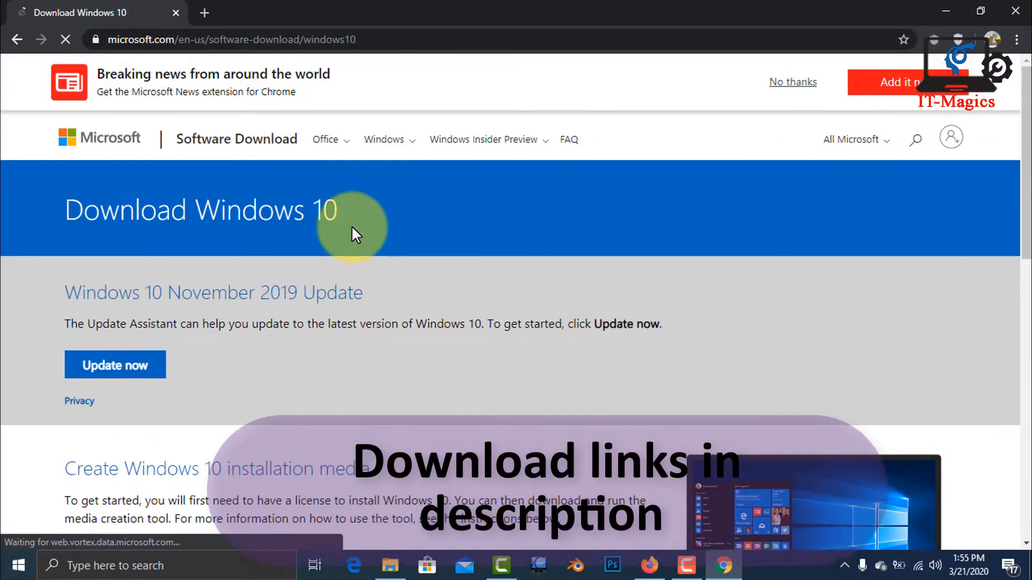
{"action": "scroll", "coordinate": [350, 231], "scroll_direction": "down", "scroll_amount": 5}
{"action": "scroll", "coordinate": [352, 235], "scroll_direction": "up", "scroll_amount": 3}
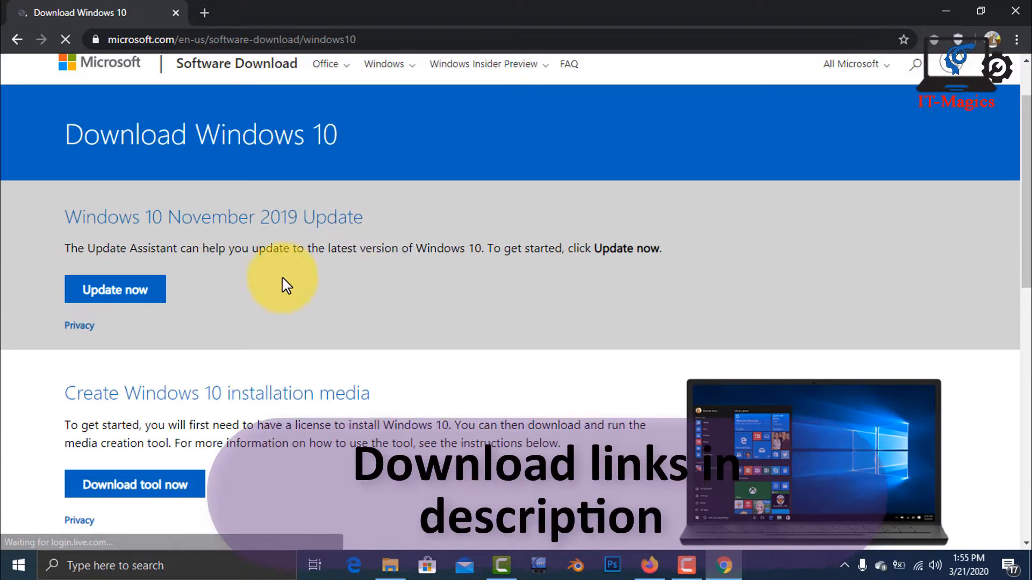
{"action": "scroll", "coordinate": [323, 323], "scroll_direction": "down", "scroll_amount": 3}
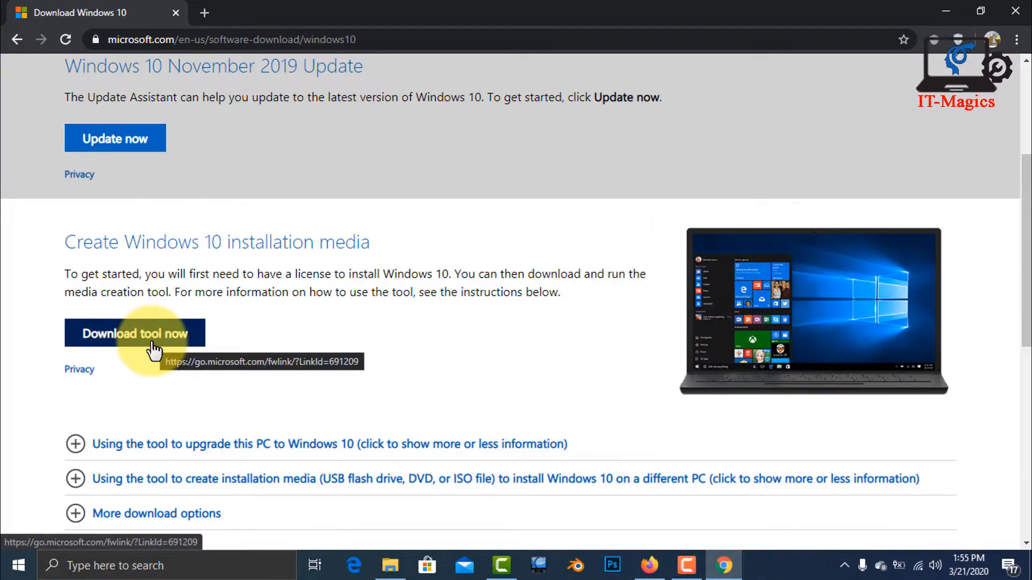
{"action": "left_click", "coordinate": [155, 350]}
{"action": "scroll", "coordinate": [260, 251], "scroll_direction": "down", "scroll_amount": 1}
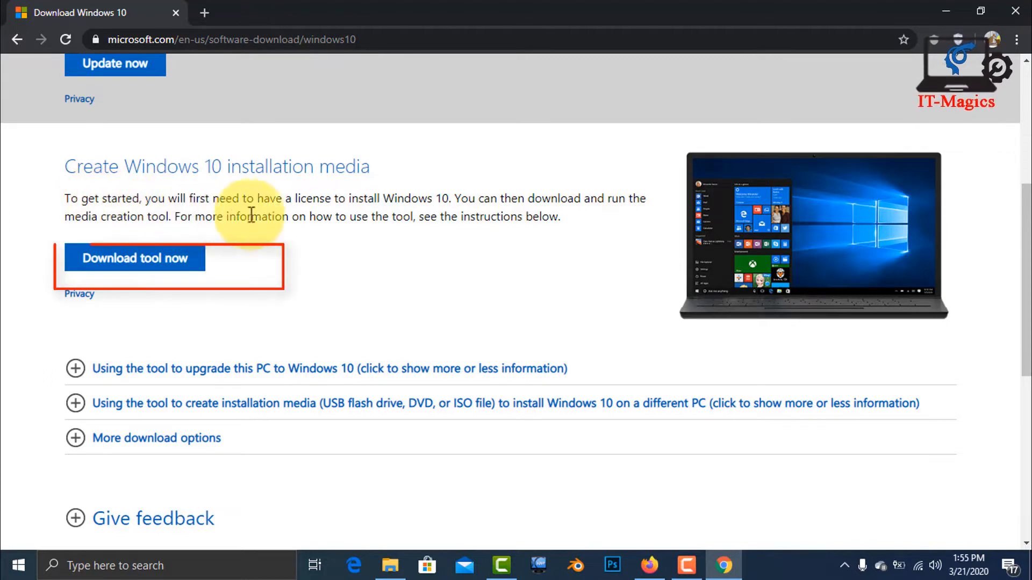
{"action": "left_click", "coordinate": [171, 257]}
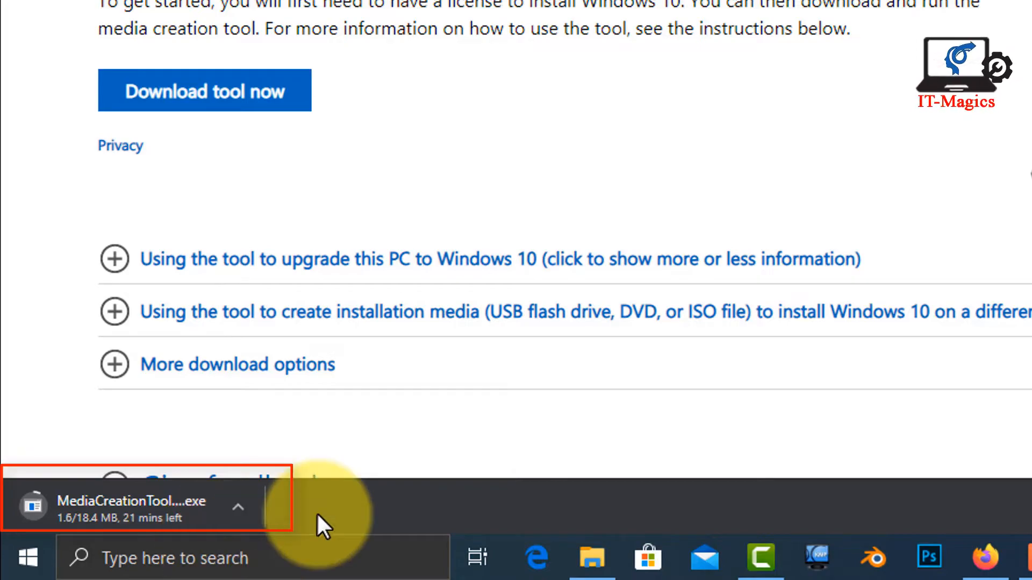
Run the downloaded MediaCreationTool file and accept the Microsoft software license terms in Windows 10 Setup.
{"action": "scroll", "coordinate": [602, 355], "scroll_direction": "down", "scroll_amount": 2}
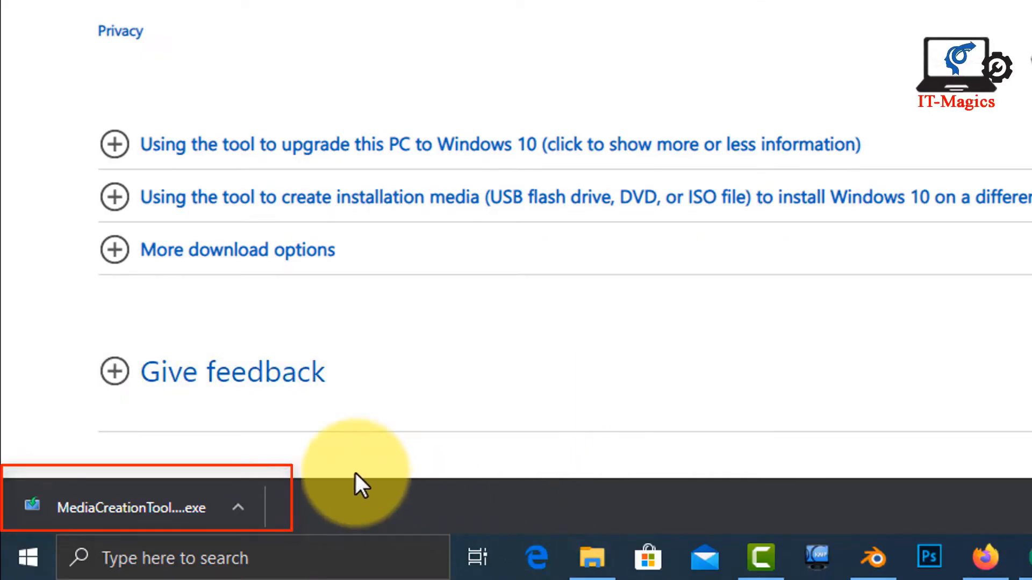
{"action": "left_click", "coordinate": [235, 501]}
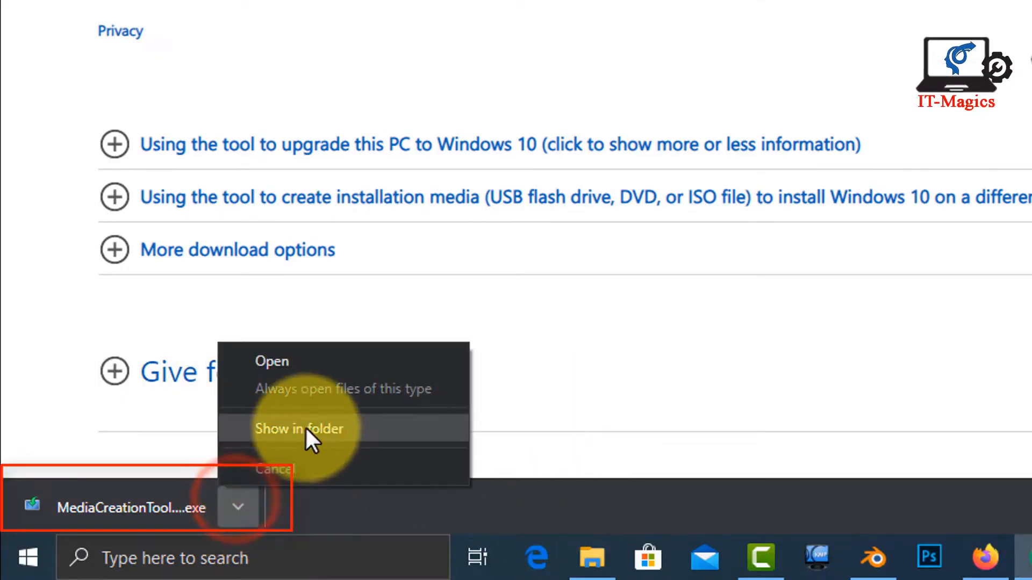
{"action": "left_click", "coordinate": [275, 362]}
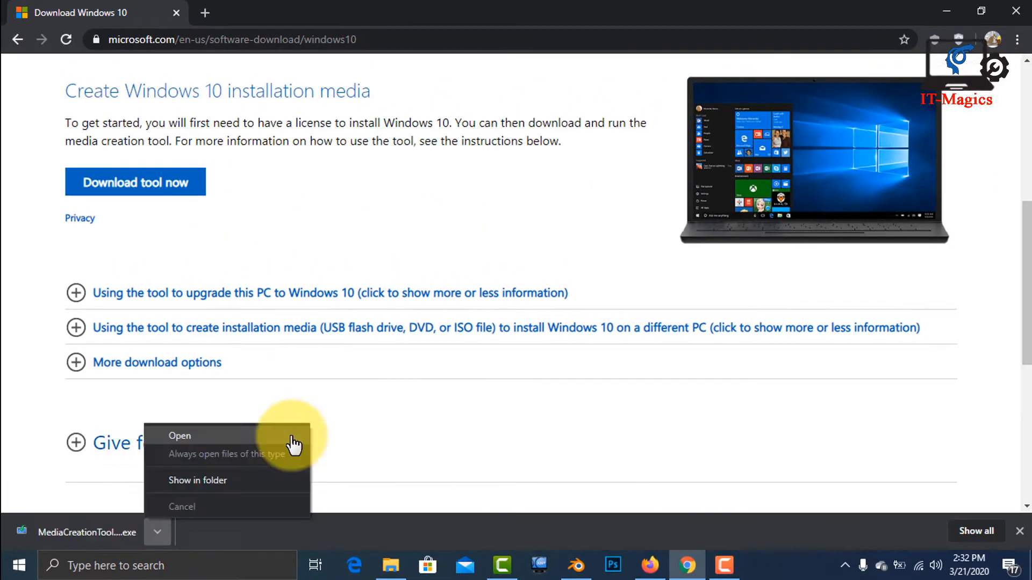
{"action": "left_click", "coordinate": [294, 445]}
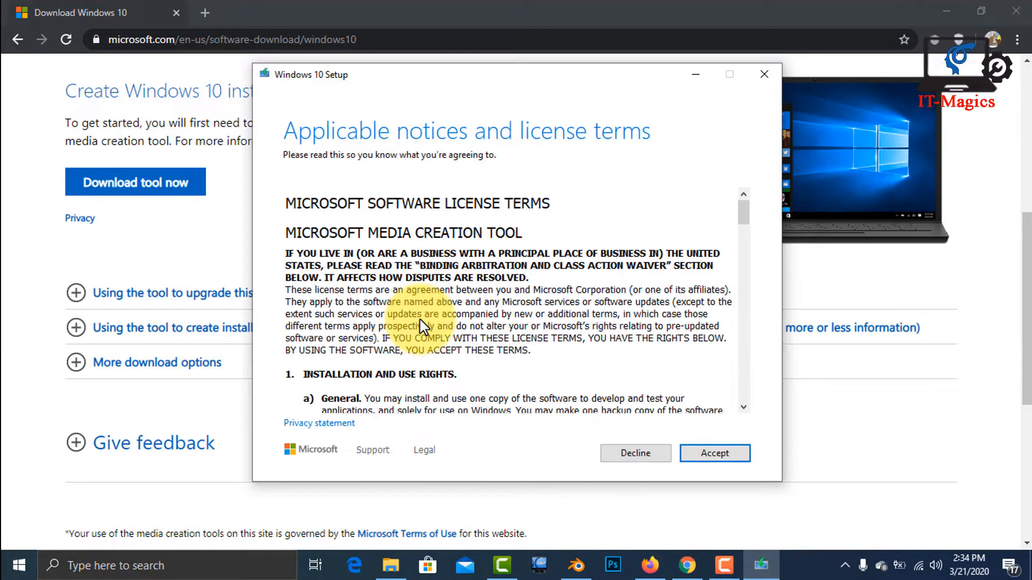
{"action": "scroll", "coordinate": [423, 326], "scroll_direction": "down", "scroll_amount": 20}
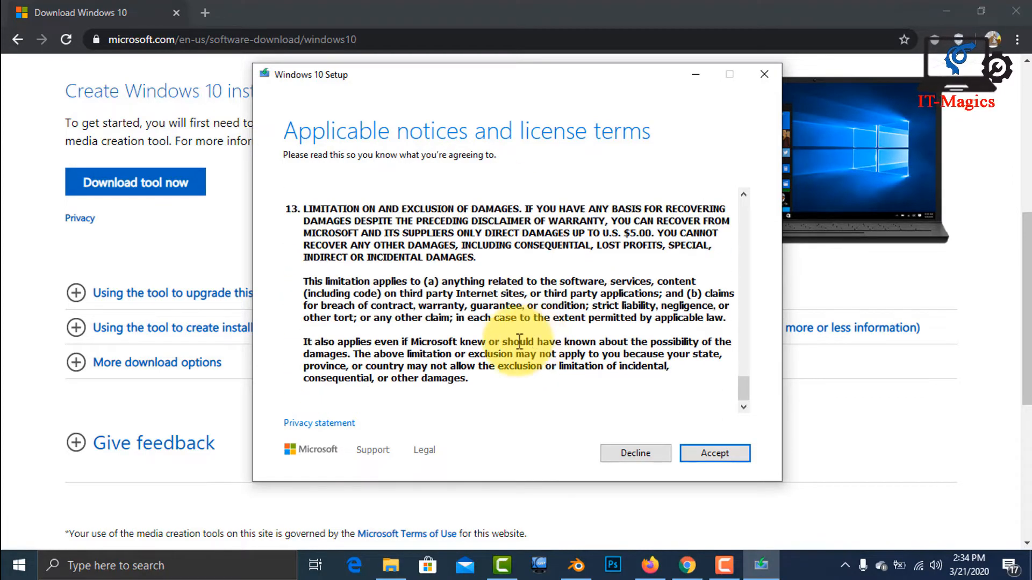
{"action": "left_click", "coordinate": [705, 454]}
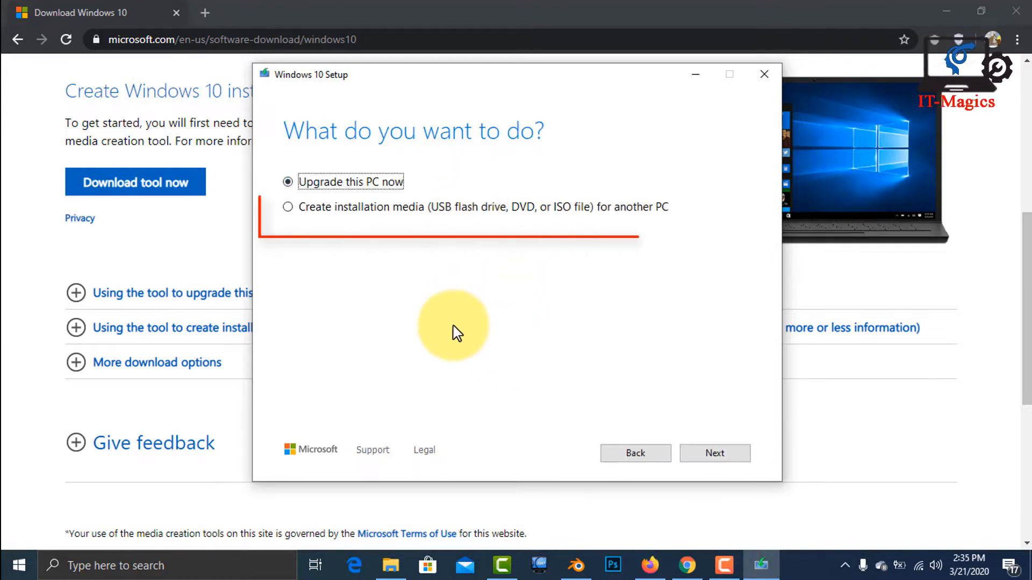
Choose to create installation media (USB flash drive, DVD, or ISO file) for another PC and continue.
{"action": "left_click", "coordinate": [288, 207]}
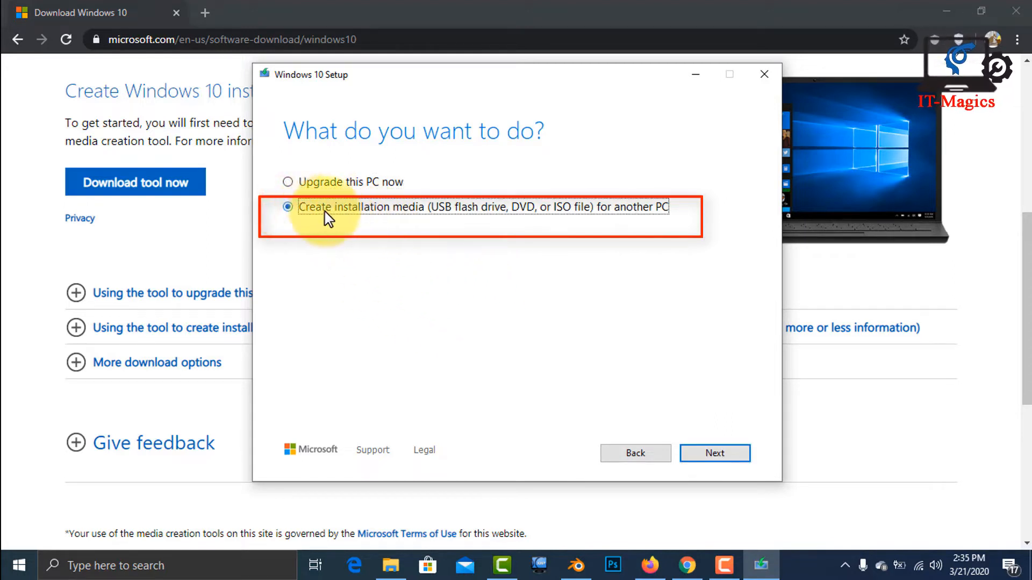
{"action": "left_click", "coordinate": [714, 454]}
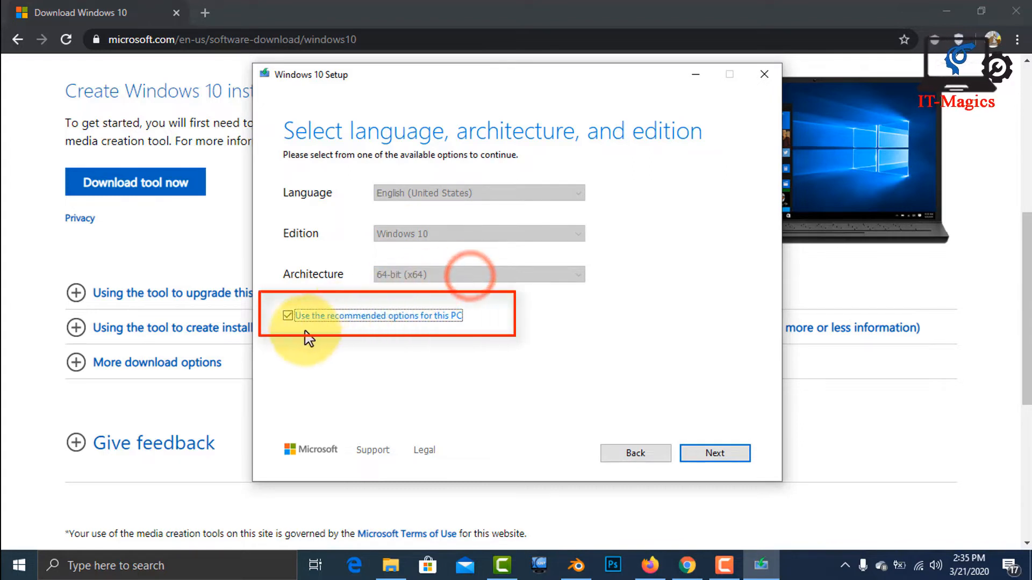
Turn off the recommended options for this PC, check the language and edition choices, and select the 64-bit (x64) architecture.
{"action": "left_click", "coordinate": [288, 316]}
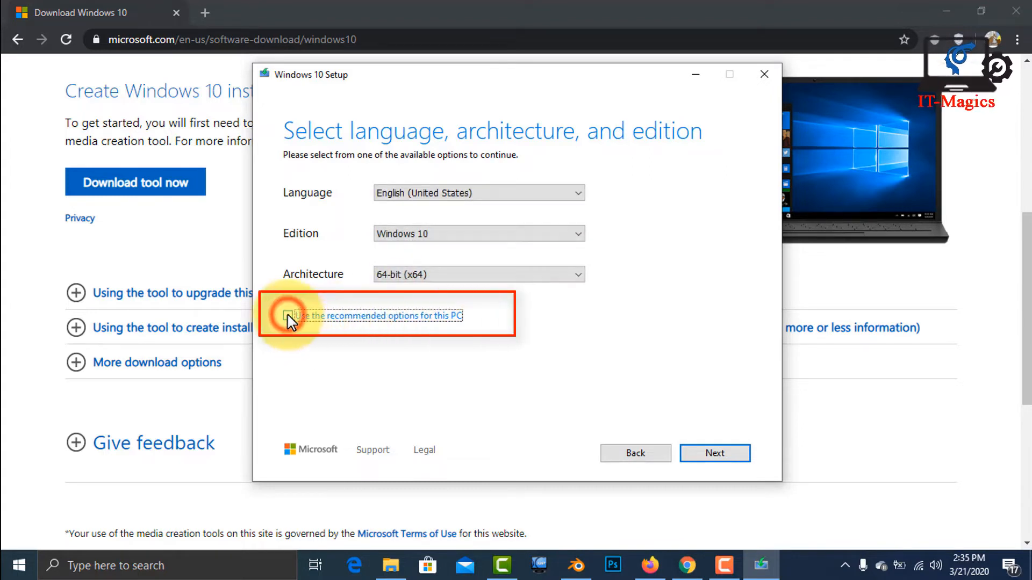
{"action": "left_click", "coordinate": [576, 192]}
{"action": "left_click", "coordinate": [576, 189]}
{"action": "left_click", "coordinate": [574, 231]}
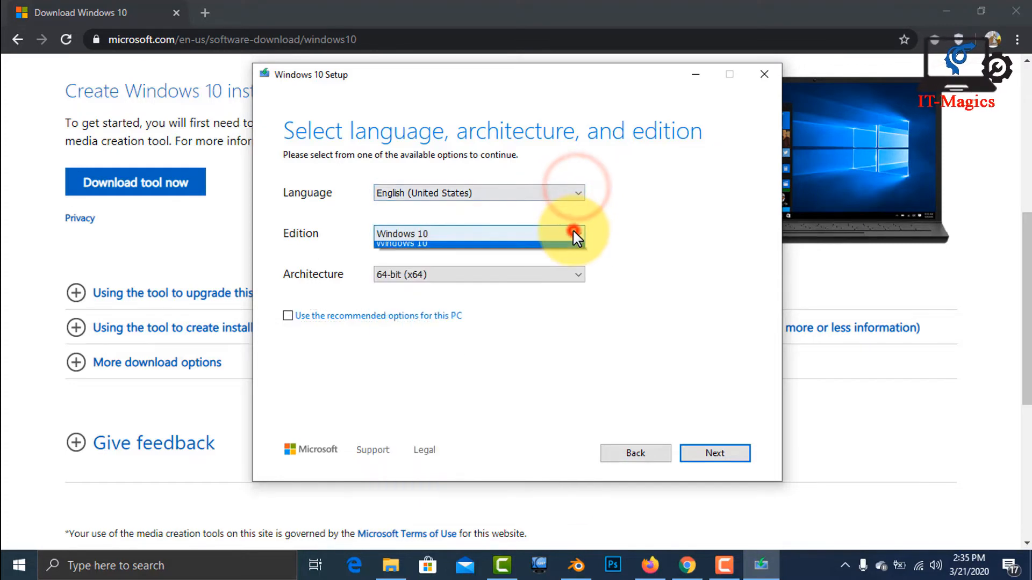
{"action": "left_click", "coordinate": [574, 231]}
{"action": "left_click", "coordinate": [579, 276]}
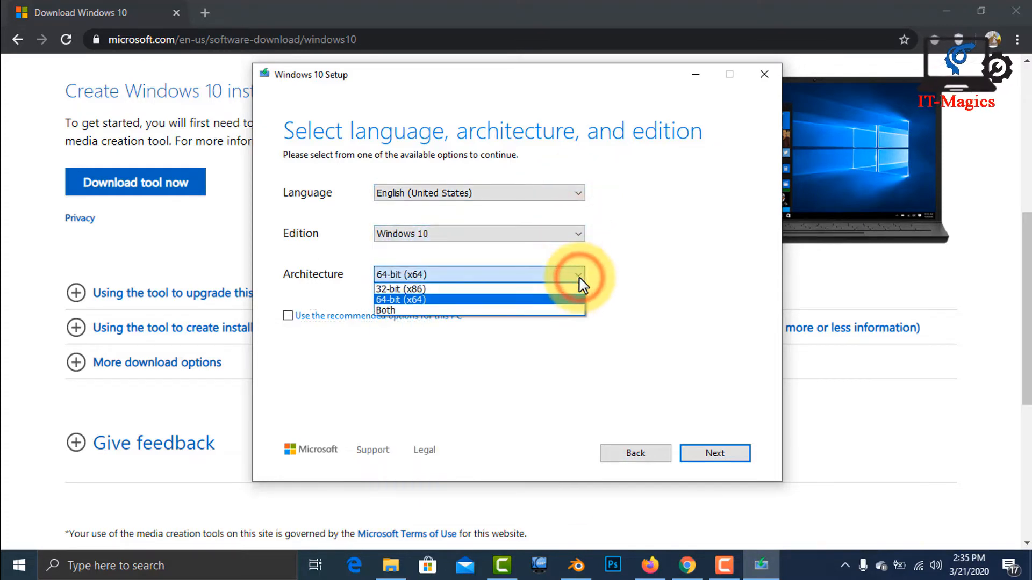
{"action": "left_click", "coordinate": [422, 301]}
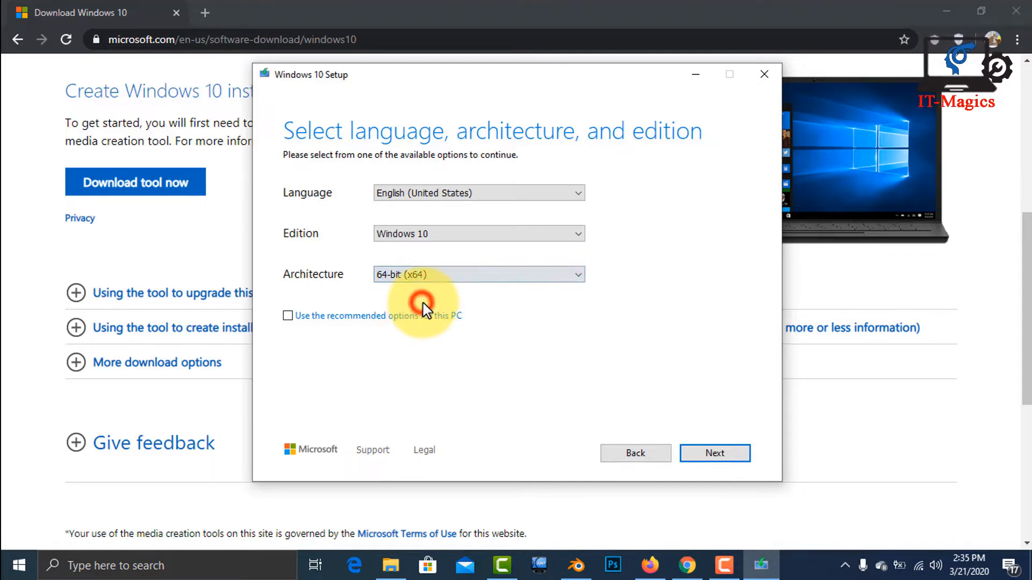
Try the Both architecture option and return the architecture to 64-bit (x64).
{"action": "left_click", "coordinate": [475, 275]}
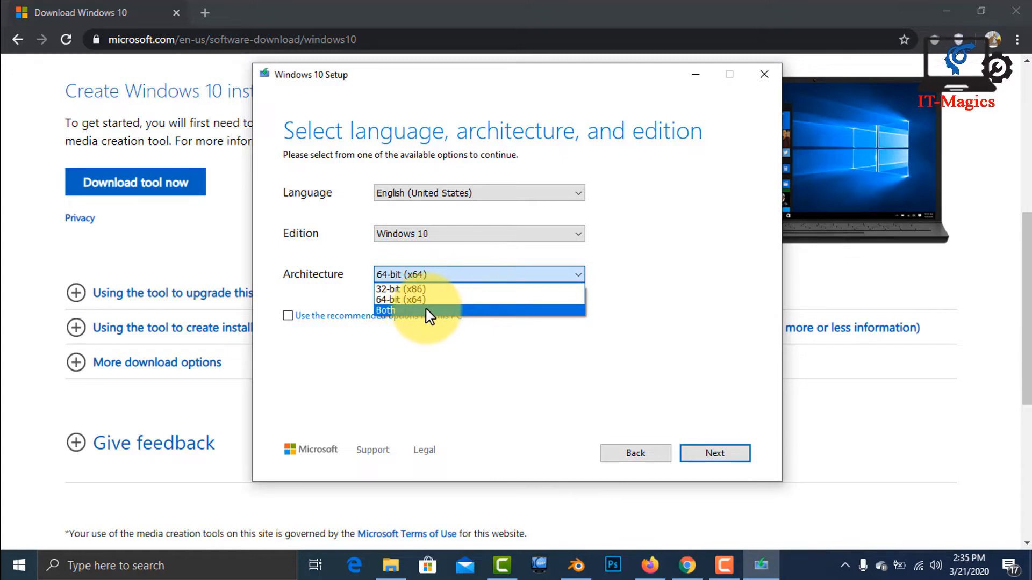
{"action": "left_click", "coordinate": [427, 311]}
{"action": "left_click", "coordinate": [438, 277]}
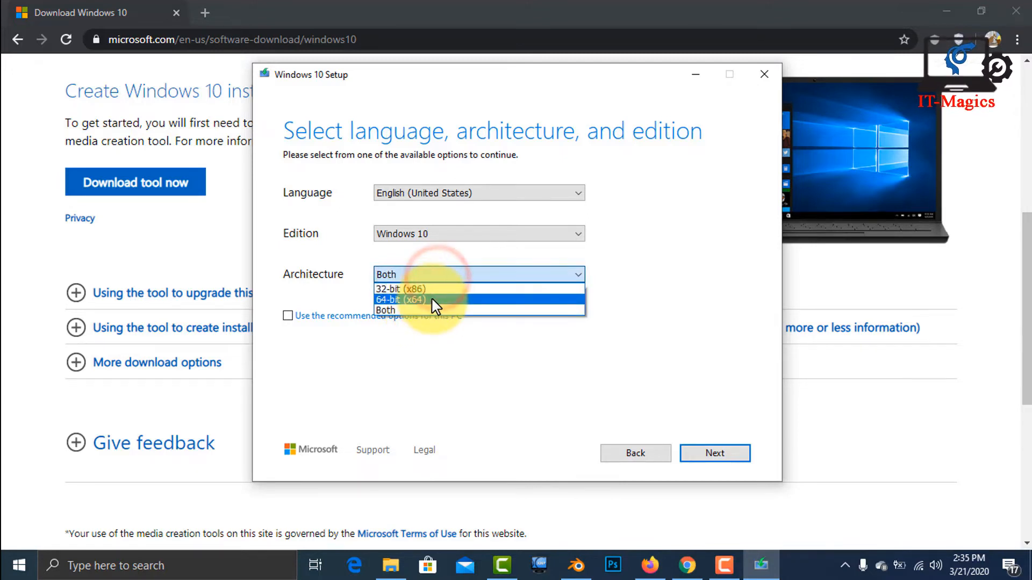
{"action": "left_click", "coordinate": [435, 299]}
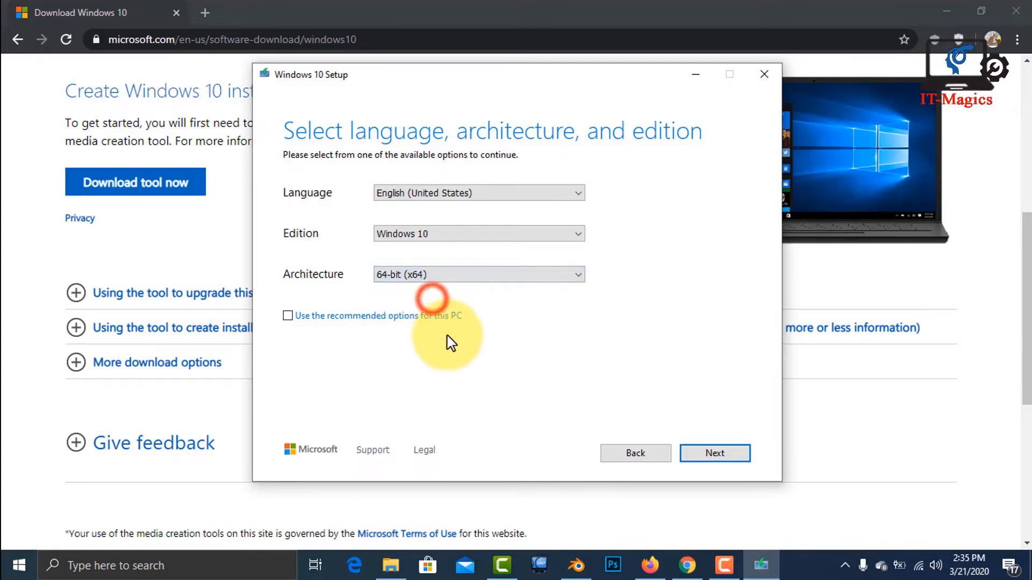
Turn the recommended options for this PC on and back off.
{"action": "left_click", "coordinate": [292, 316]}
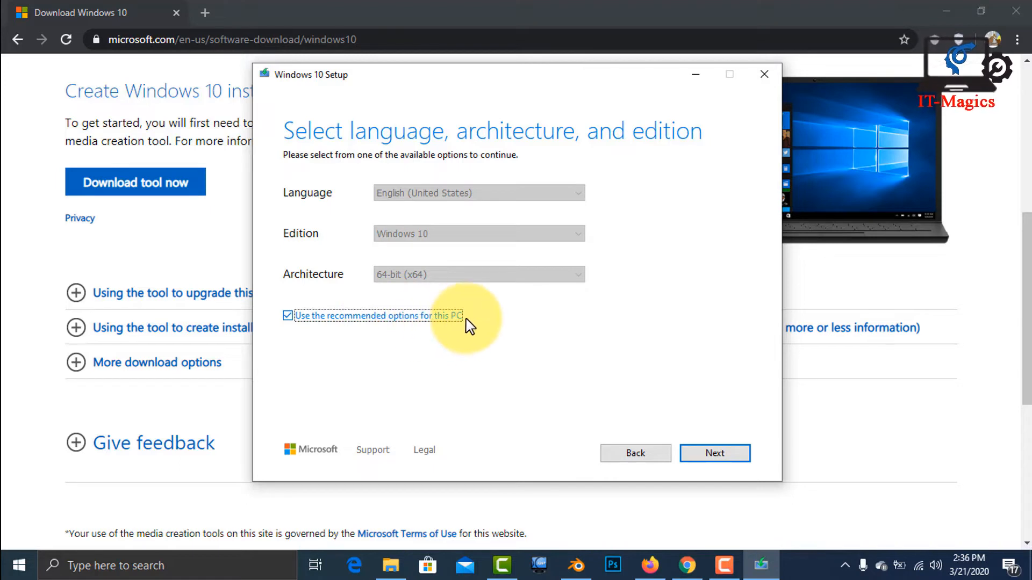
{"action": "left_click", "coordinate": [286, 310]}
{"action": "left_click", "coordinate": [551, 324]}
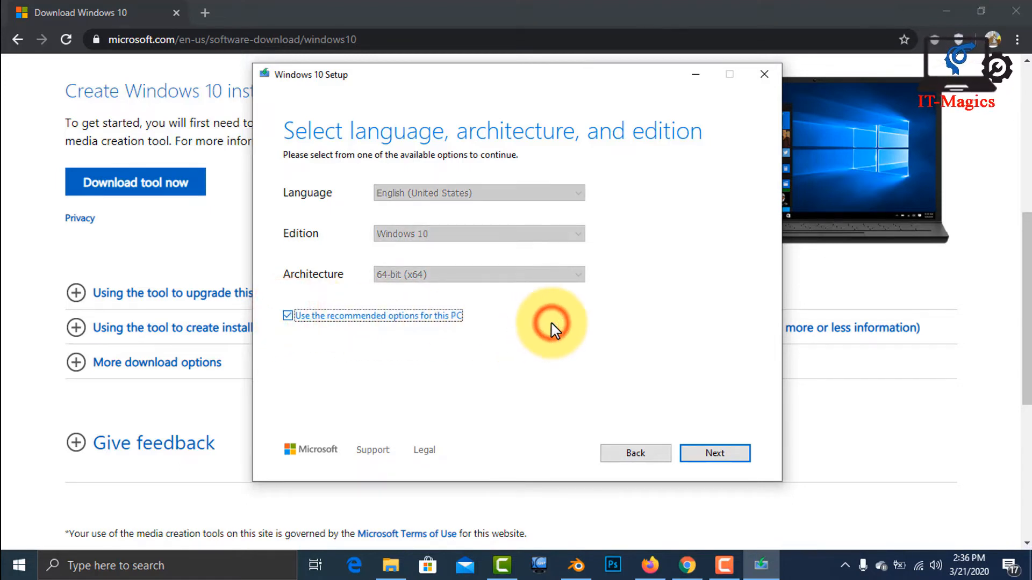
{"action": "left_click", "coordinate": [287, 317]}
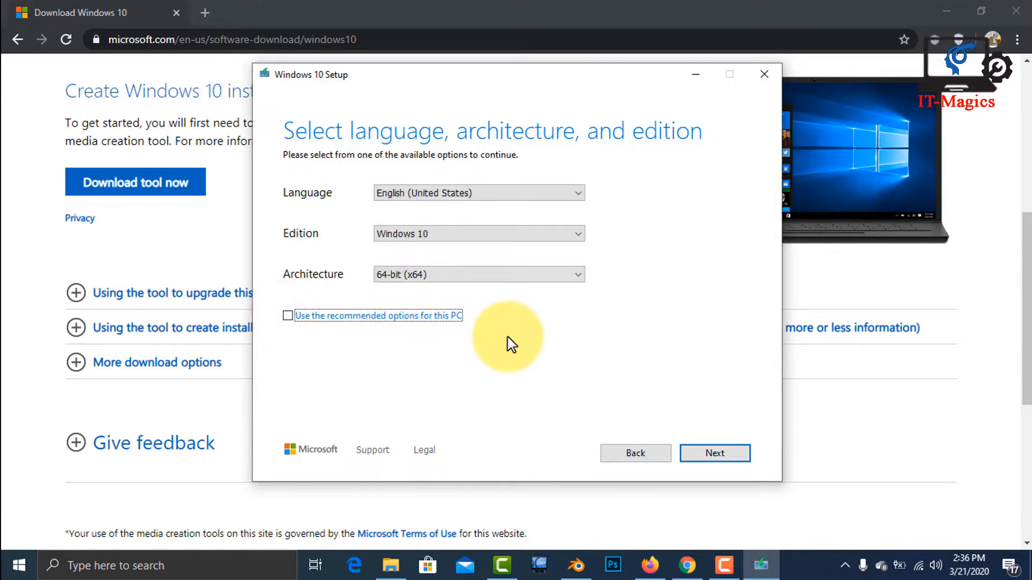
Continue to the media choice, select USB flash drive, and start creating the media on removable drive L: (ESD_ISO).
{"action": "left_click", "coordinate": [715, 453]}
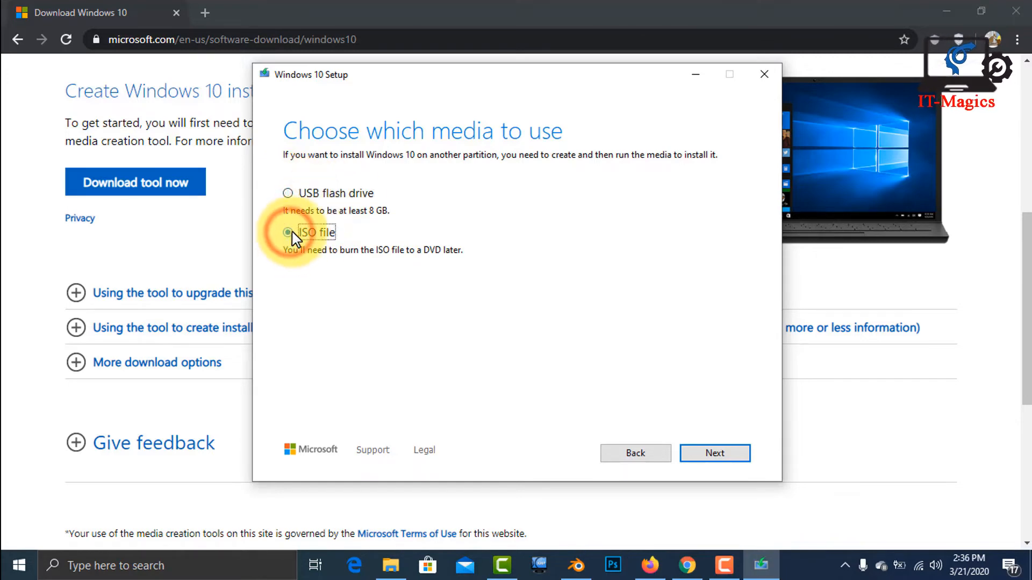
{"action": "left_click", "coordinate": [298, 193]}
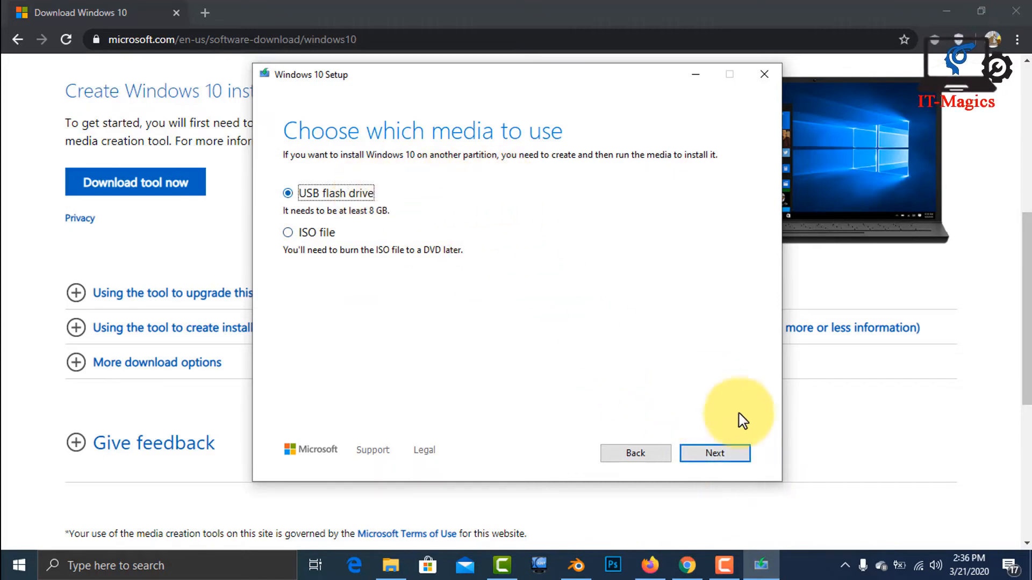
{"action": "left_click", "coordinate": [736, 454]}
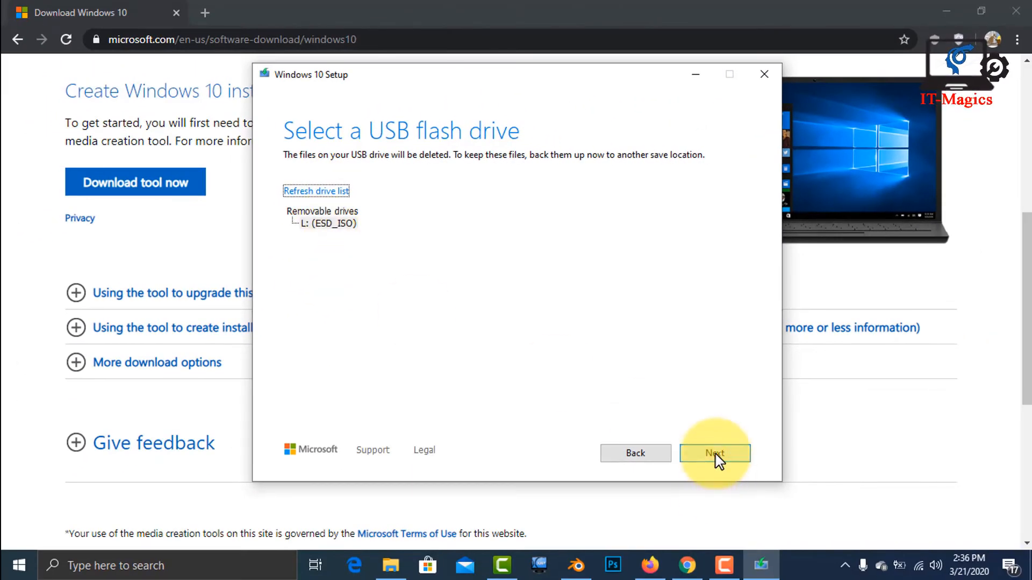
{"action": "left_click", "coordinate": [716, 454]}
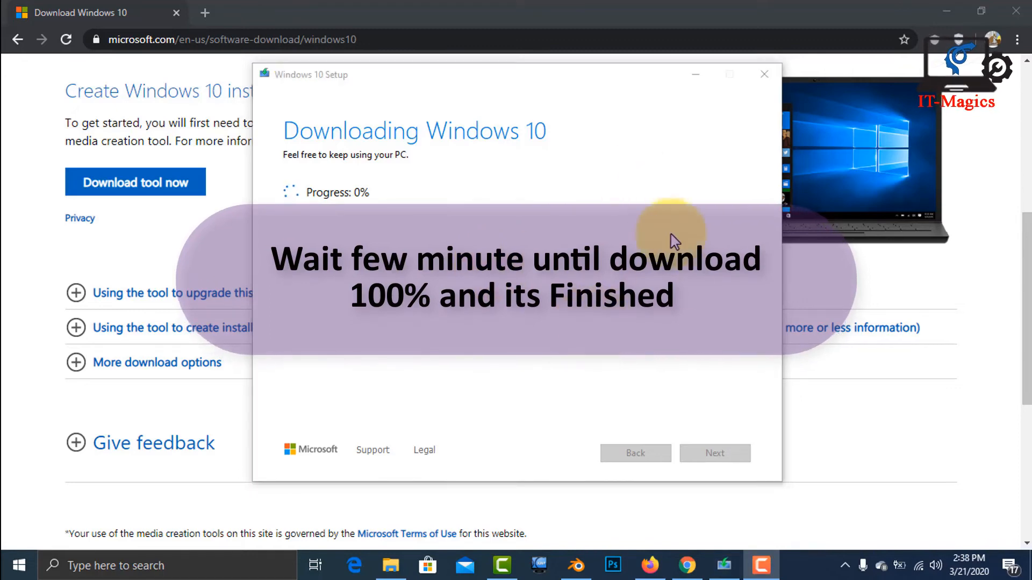
Minimize the browser and open This PC in a maximized window to check the finished ESD_ISO (H:) bootable drive.
{"action": "left_click", "coordinate": [948, 9]}
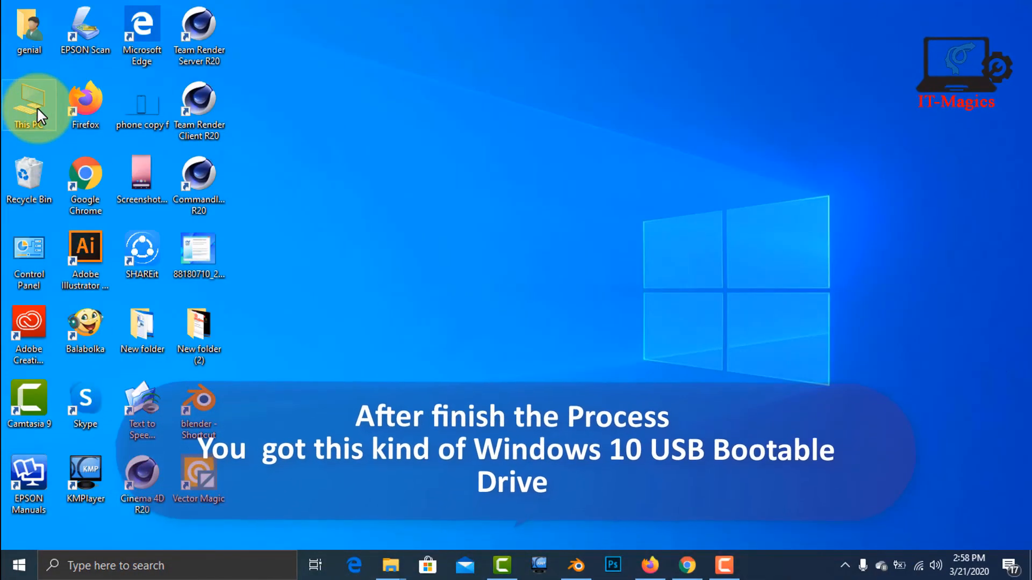
{"action": "double_click", "coordinate": [37, 106]}
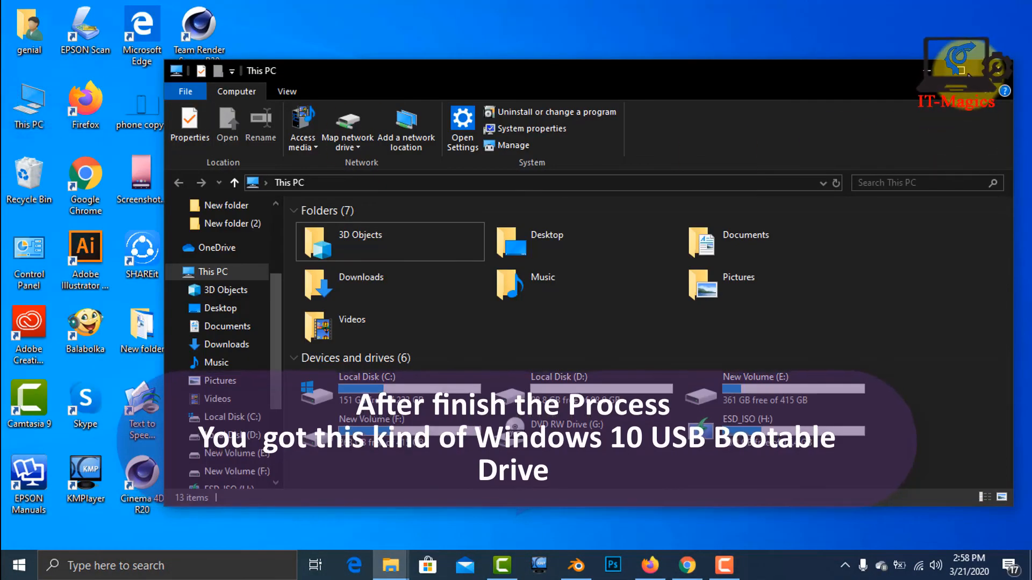
{"action": "left_click", "coordinate": [964, 72]}
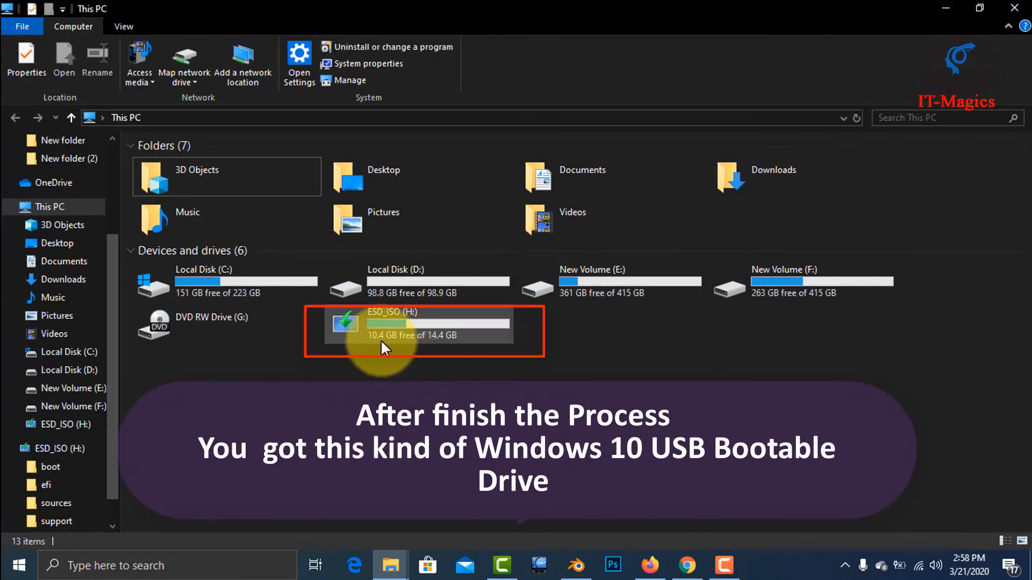
{"action": "left_click", "coordinate": [454, 371]}
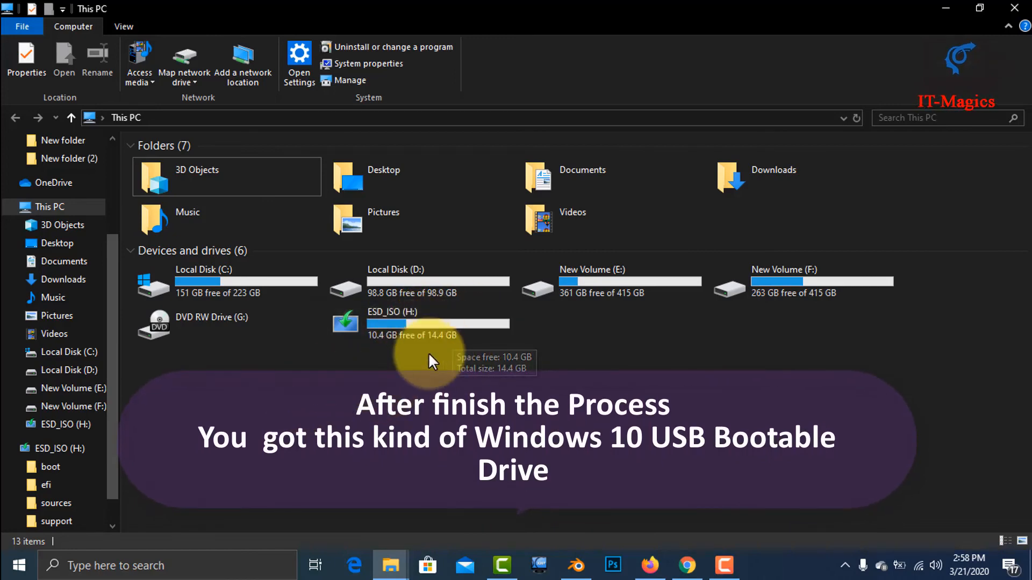
View the Restart option among the Windows power options, dismiss it without restarting, and close the This PC window.
{"action": "left_click", "coordinate": [21, 568]}
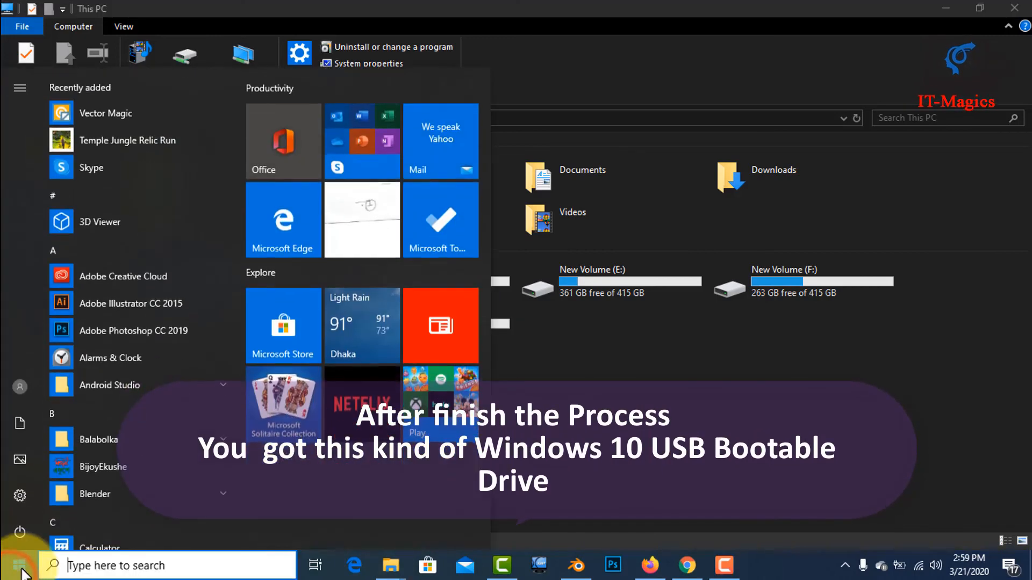
{"action": "left_click", "coordinate": [20, 531]}
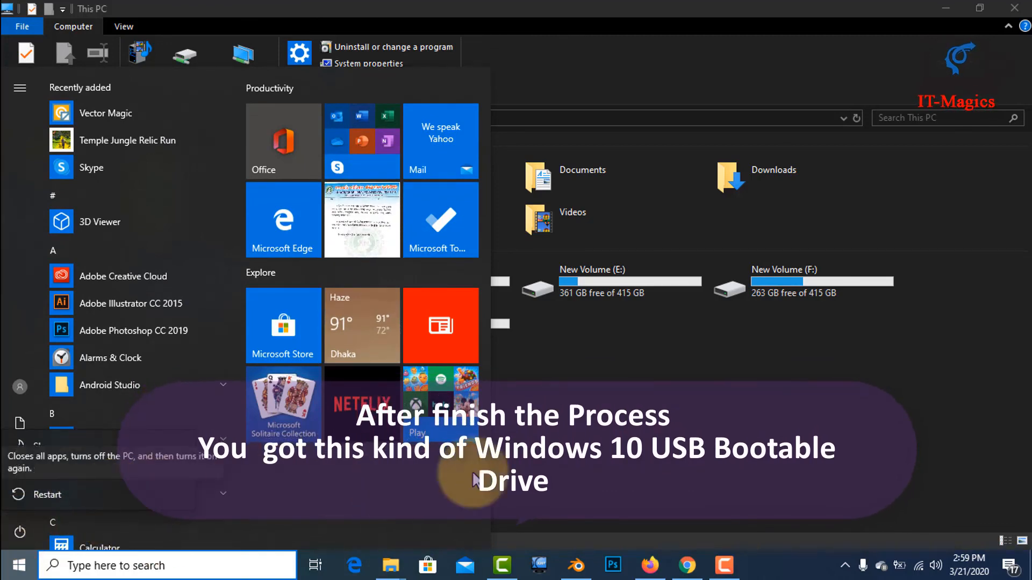
{"action": "left_click", "coordinate": [622, 410]}
{"action": "left_click", "coordinate": [678, 387]}
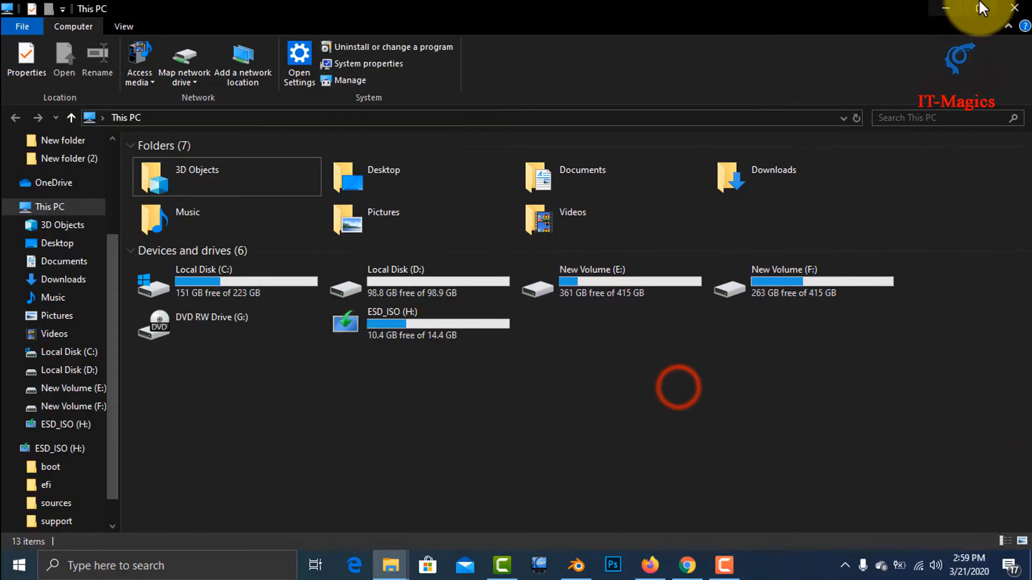
{"action": "left_click", "coordinate": [1016, 8]}
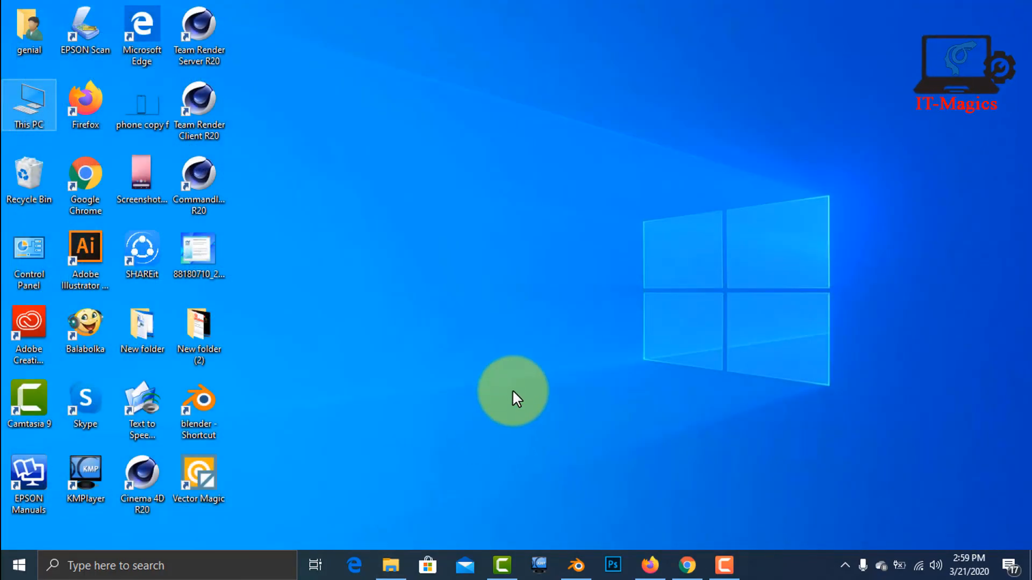